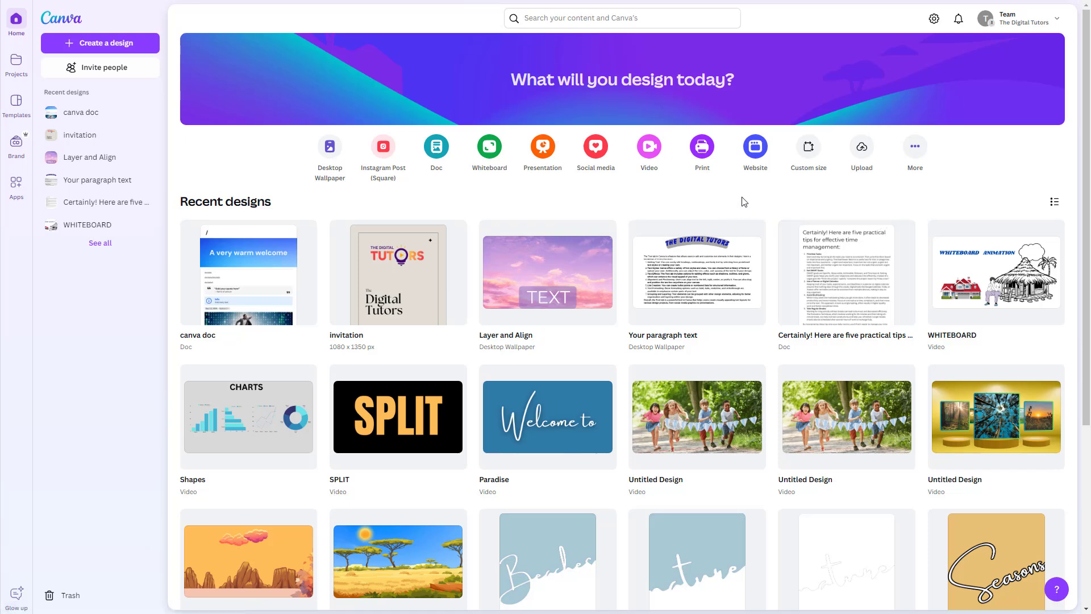
# Step: Create a website design using the first page of the "Cream, Peach, and Red Organic Warm Marketing Portfolio & Resume Website" template
pyautogui.click(761, 151)
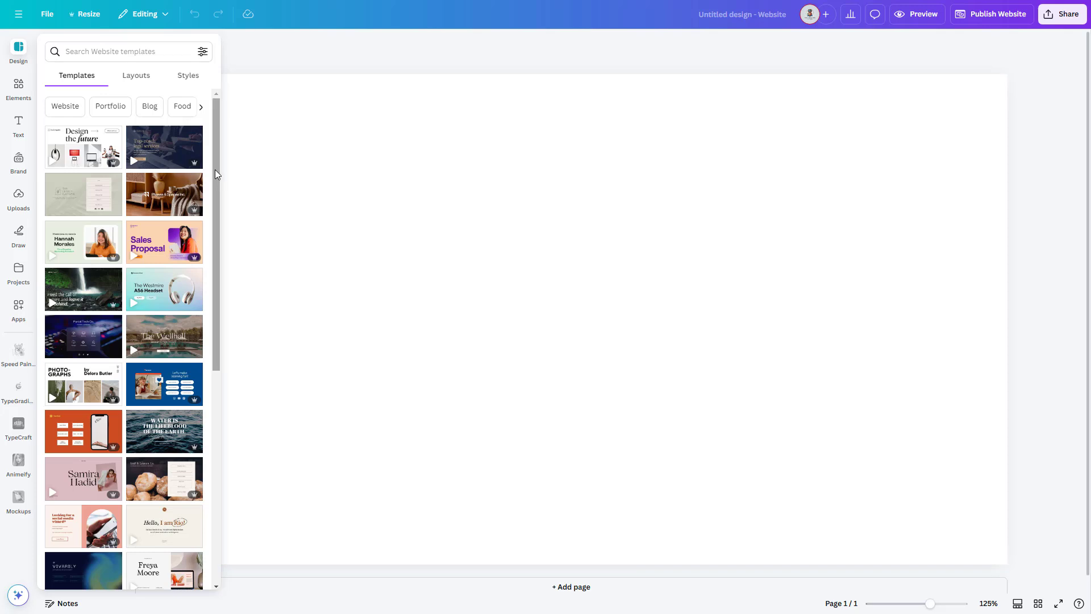
pyautogui.moveTo(216, 166); pyautogui.dragTo(219, 333)
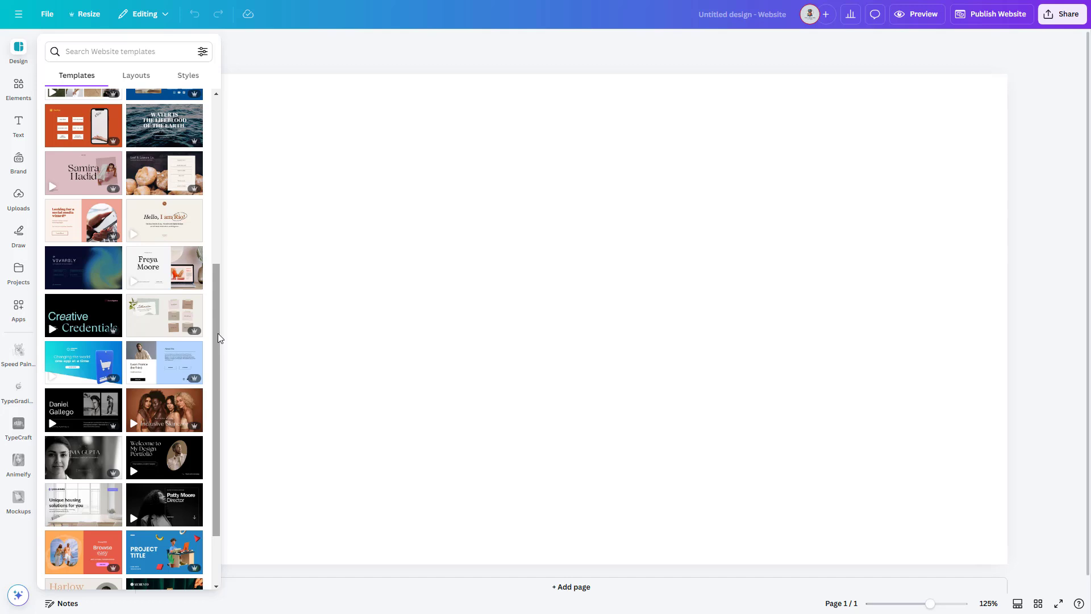
pyautogui.click(86, 219)
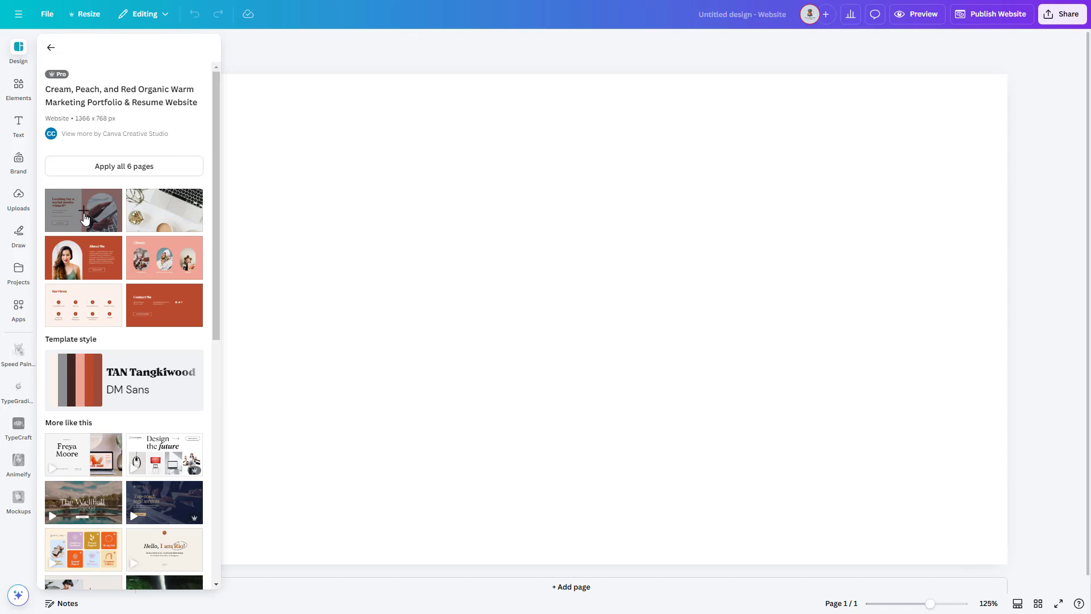
pyautogui.click(85, 218)
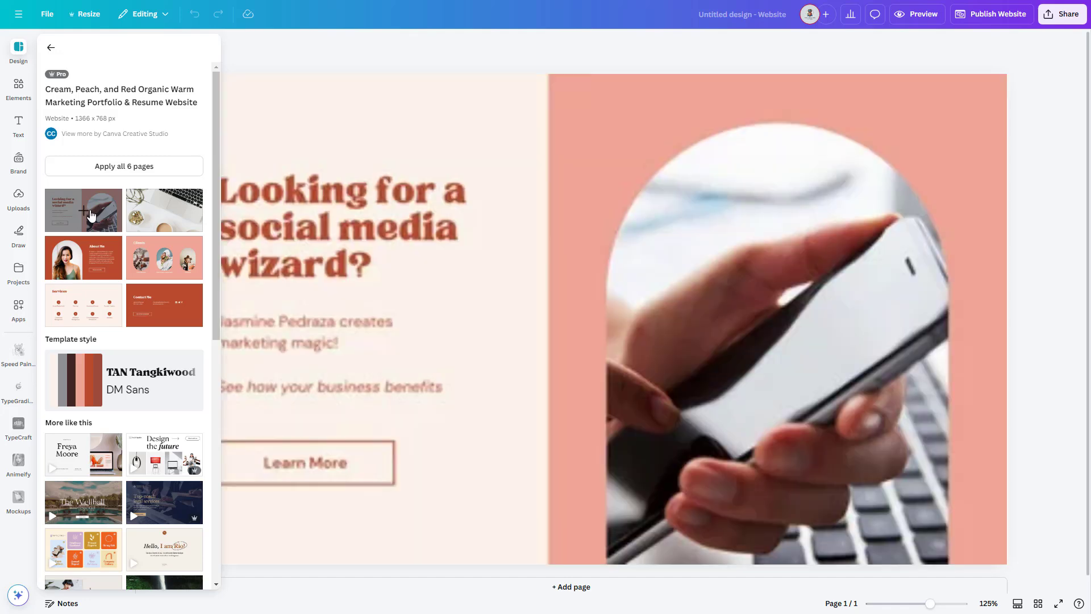
pyautogui.scroll(-2, 394, 200)
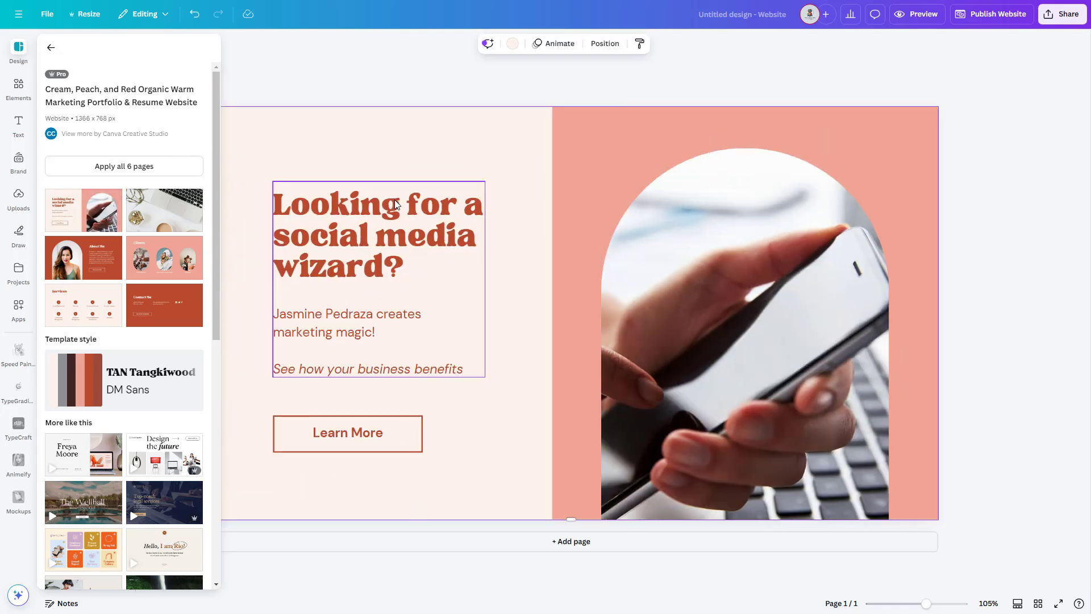
pyautogui.click(952, 285)
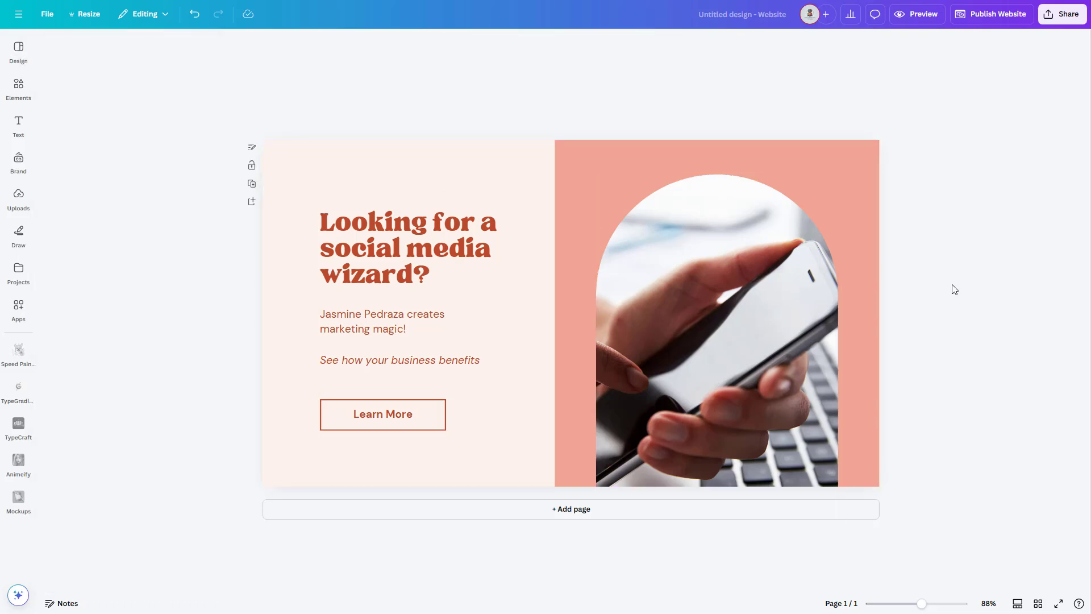
# Step: Replace the heading "Looking for a social media wizard?" with "Mastering 2D Animation in Adobe Animate"
pyautogui.click(387, 230)
pyautogui.click(387, 231)
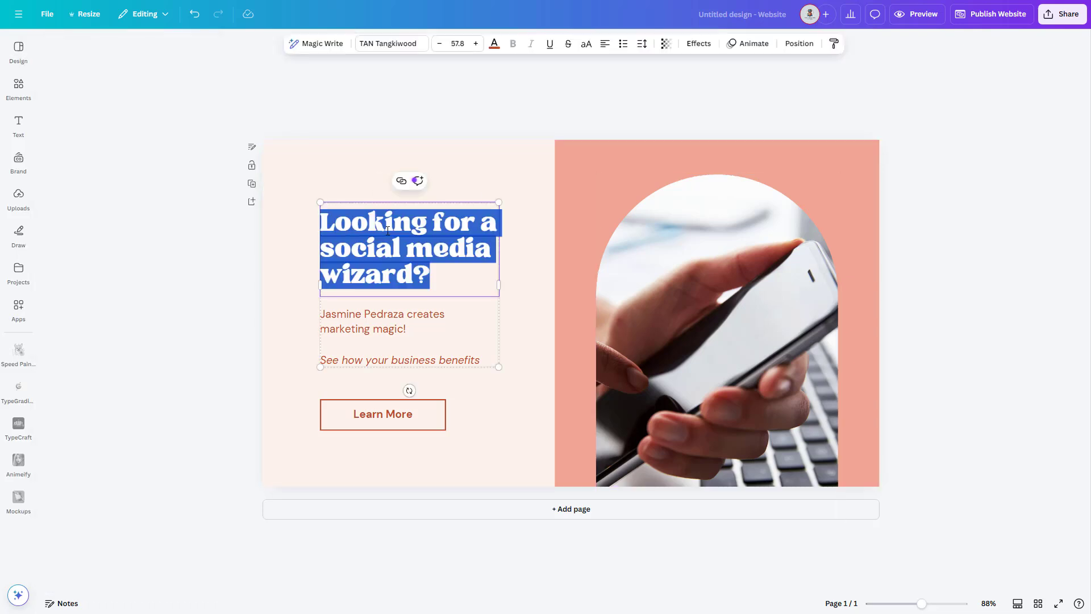
pyautogui.write('Master')
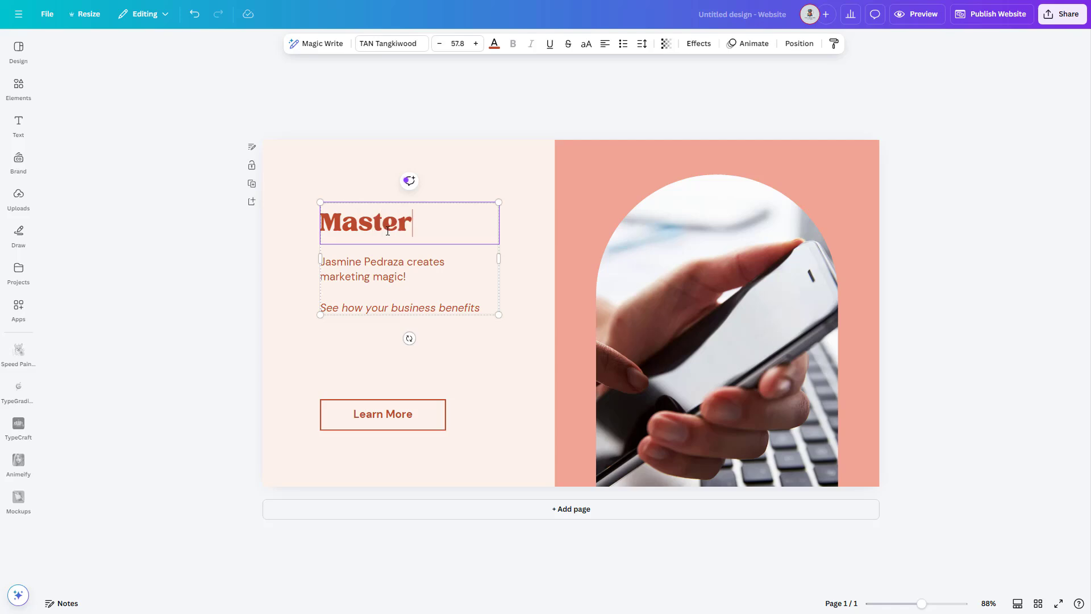
pyautogui.write('ing')
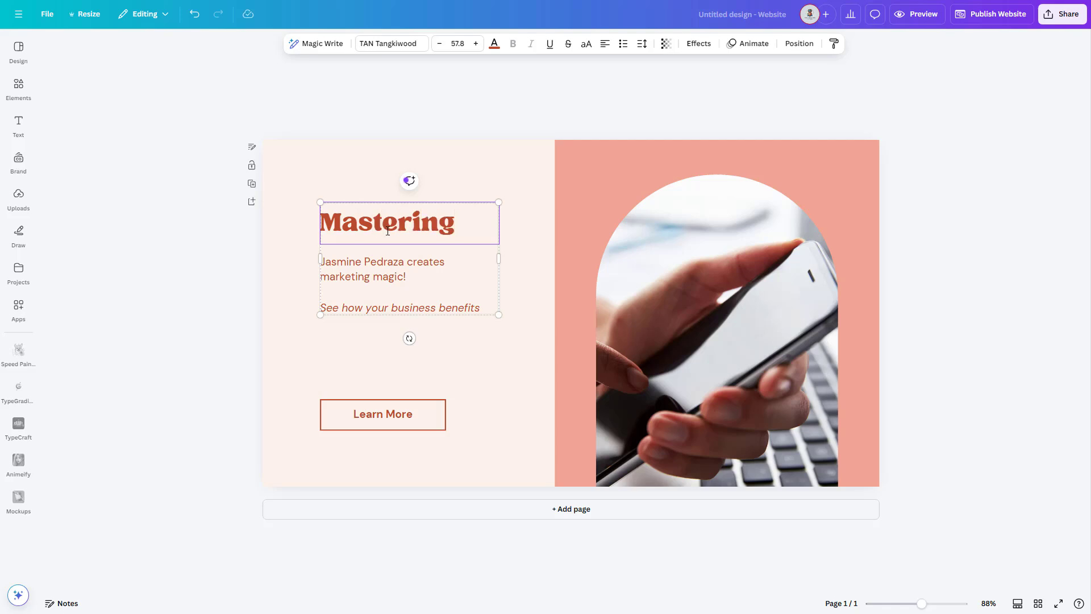
pyautogui.write(' 2D Animation ')
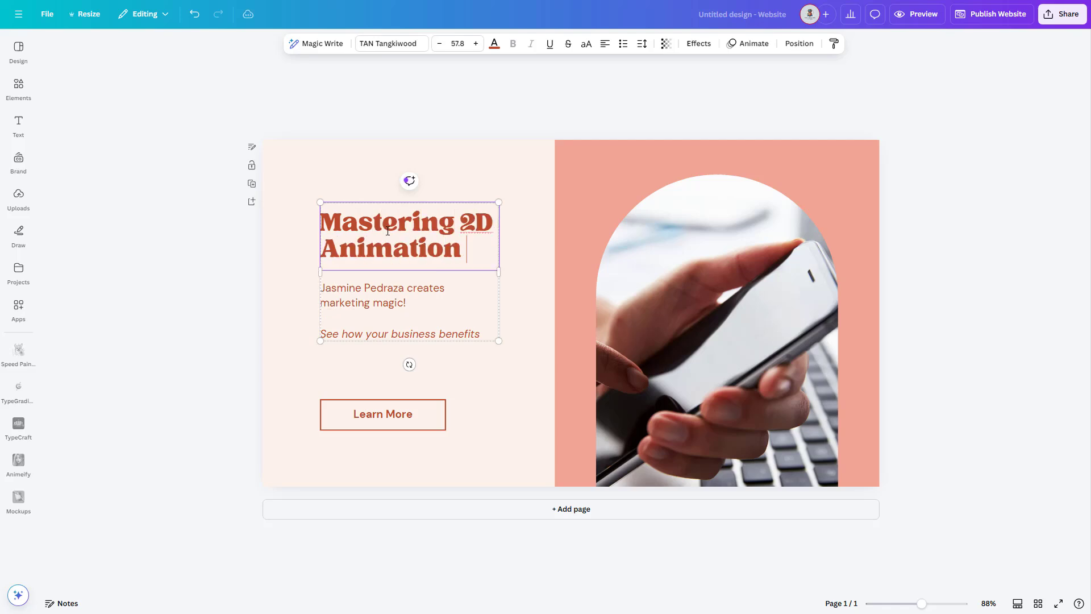
pyautogui.write('in Ado')
pyautogui.press('BackSpace')
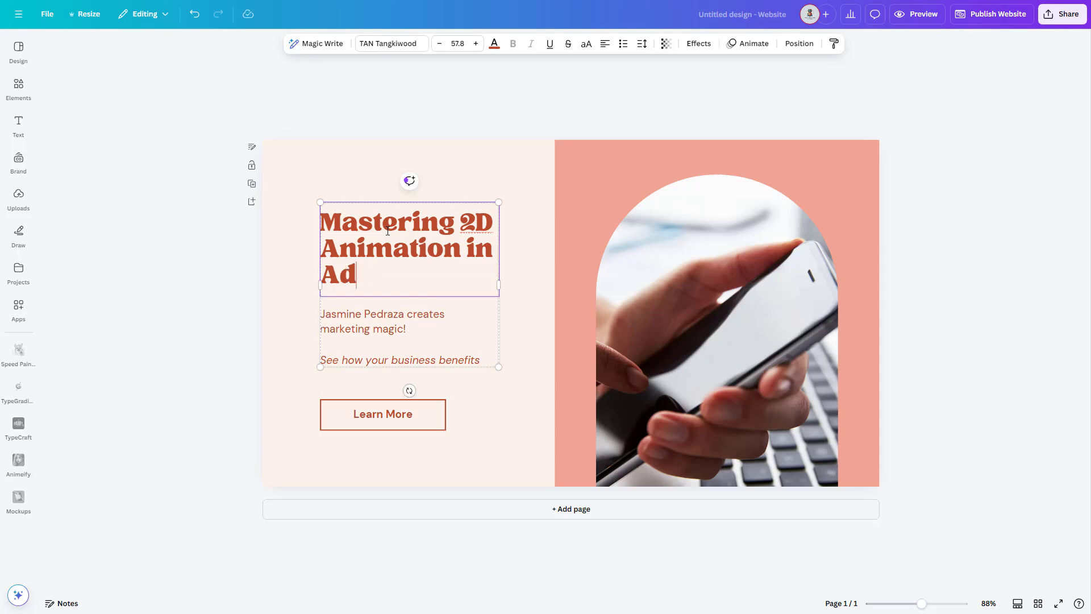
pyautogui.write('obe Animate')
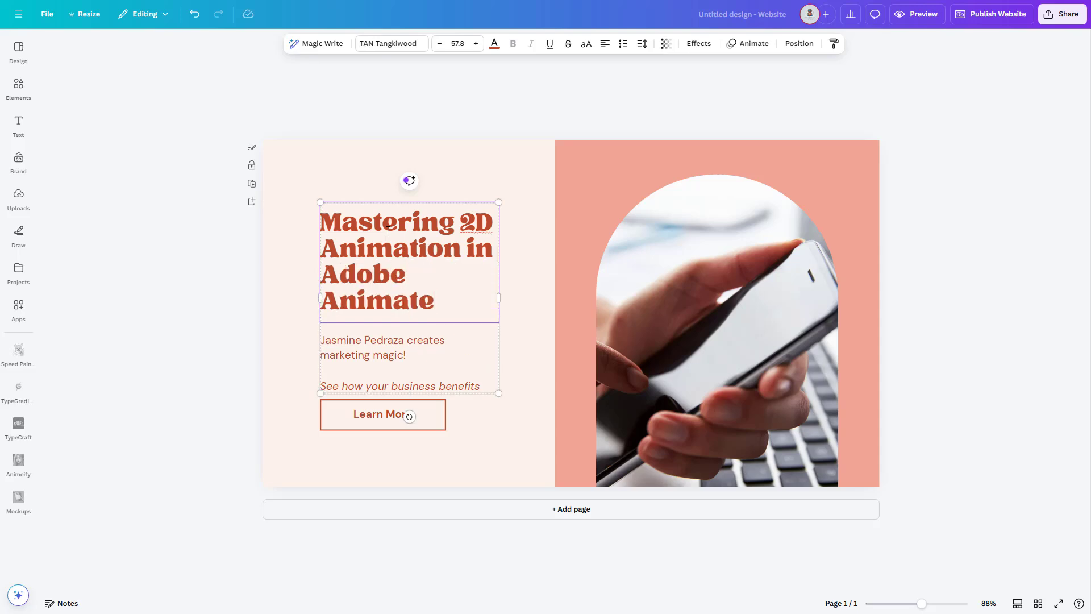
# Step: Move the heading near the page's upper edge, then widen it and reduce its font size to fit on two lines
pyautogui.moveTo(499, 298); pyautogui.dragTo(546, 284)
pyautogui.moveTo(469, 239); pyautogui.dragTo(446, 188)
pyautogui.moveTo(524, 197); pyautogui.dragTo(548, 197)
pyautogui.click(440, 44)
pyautogui.click(440, 44)
pyautogui.click(482, 255)
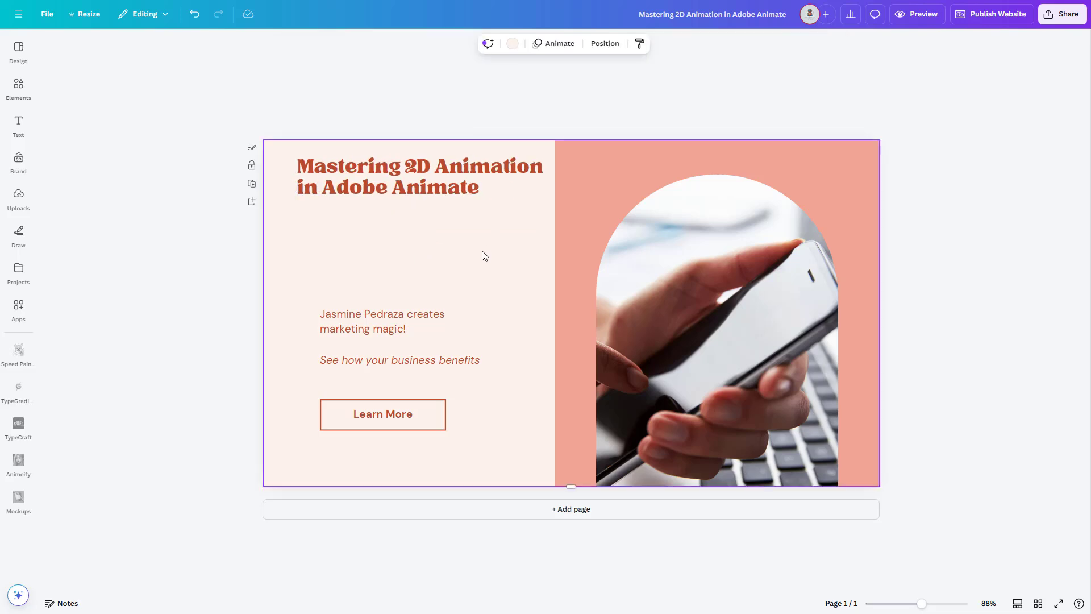
# Step: Move the marketing magic text under the heading and replace it with "Join 10,000+ students & learn 2D Animation from basic to advance."
pyautogui.click(385, 326)
pyautogui.moveTo(385, 326); pyautogui.dragTo(367, 228)
pyautogui.doubleClick(402, 228)
pyautogui.write('Join 10,000+ students & learn 2D Animation from basic to advance.')
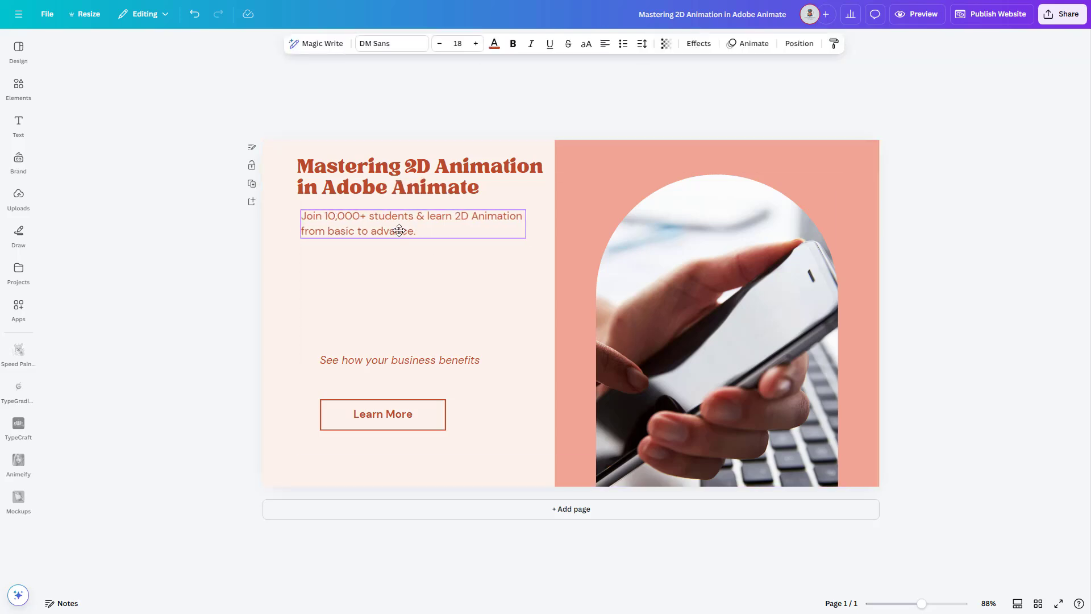
pyautogui.click(435, 293)
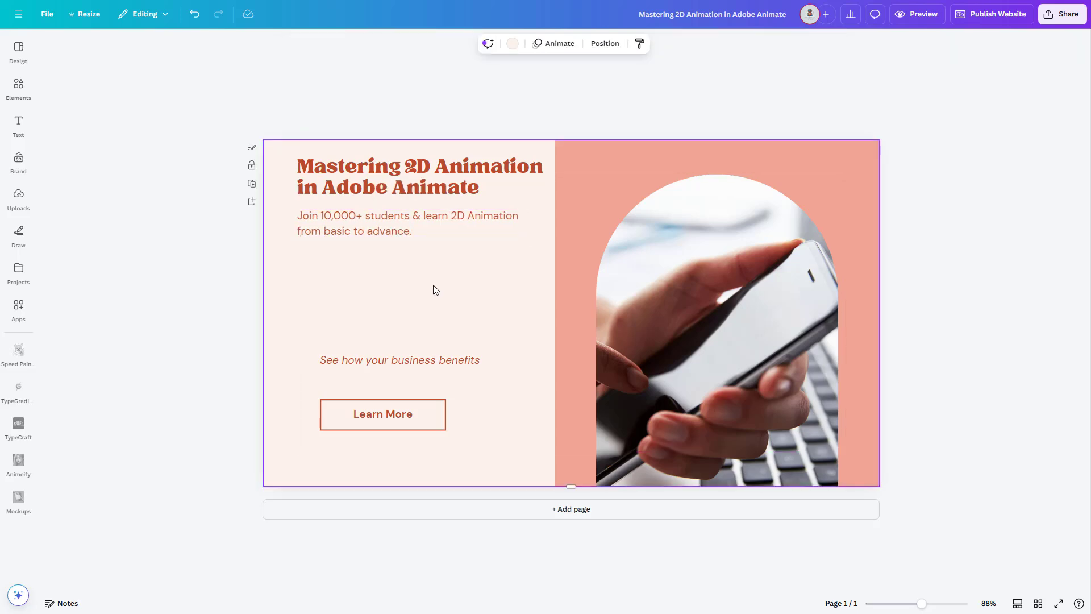
# Step: Delete the phone photo and its arched frame from the pink half of the page
pyautogui.click(704, 305)
pyautogui.press('Delete')
pyautogui.press('Delete')
# Step: Add a basic square frame to the pink half and resize it into a smaller landscape rectangle
pyautogui.click(19, 88)
pyautogui.scroll(-6, 157, 344)
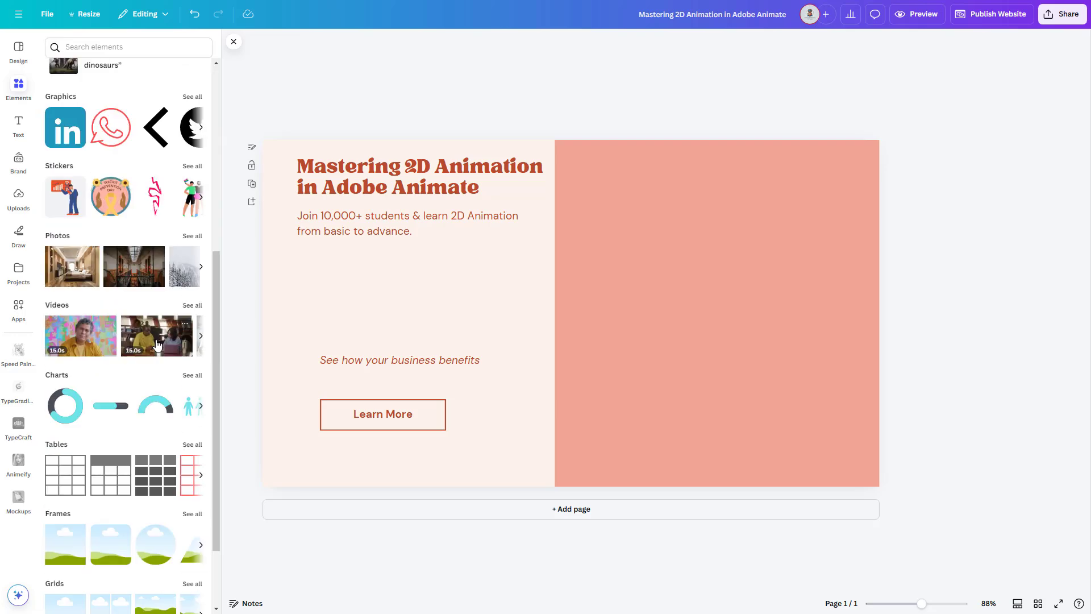
pyautogui.click(192, 514)
pyautogui.click(66, 123)
pyautogui.moveTo(632, 367); pyautogui.dragTo(722, 374)
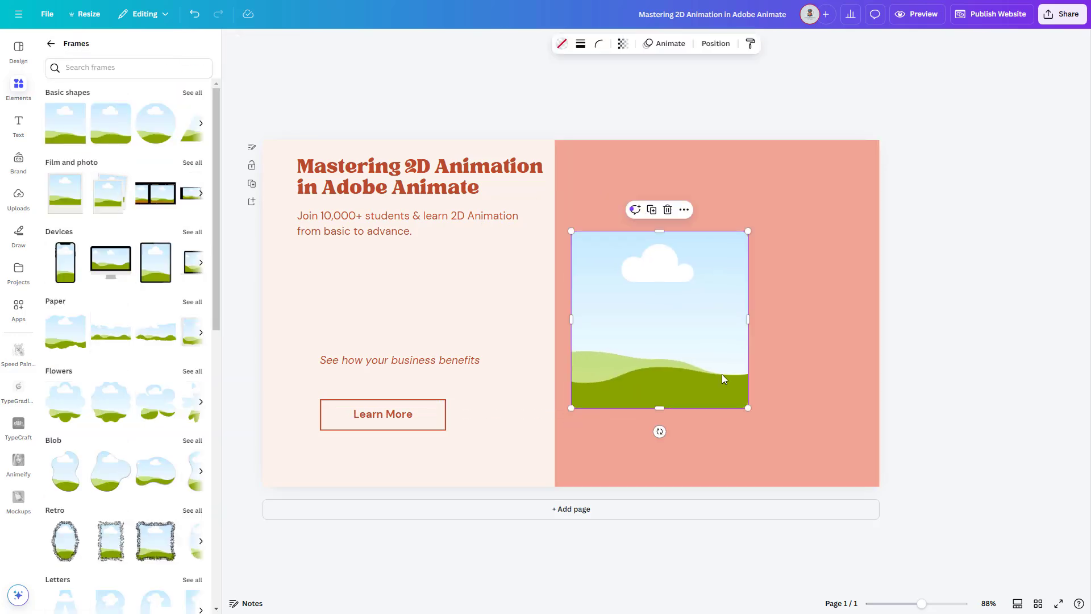
pyautogui.moveTo(748, 408); pyautogui.dragTo(670, 331)
pyautogui.moveTo(671, 280)
pyautogui.mouseDown()
pyautogui.moveTo(717, 281)
pyautogui.moveTo(679, 288)
pyautogui.mouseUp()
# Step: Duplicate the frame beside the original, then duplicate the pair to form a two-by-two grid of frames
pyautogui.click(637, 216)
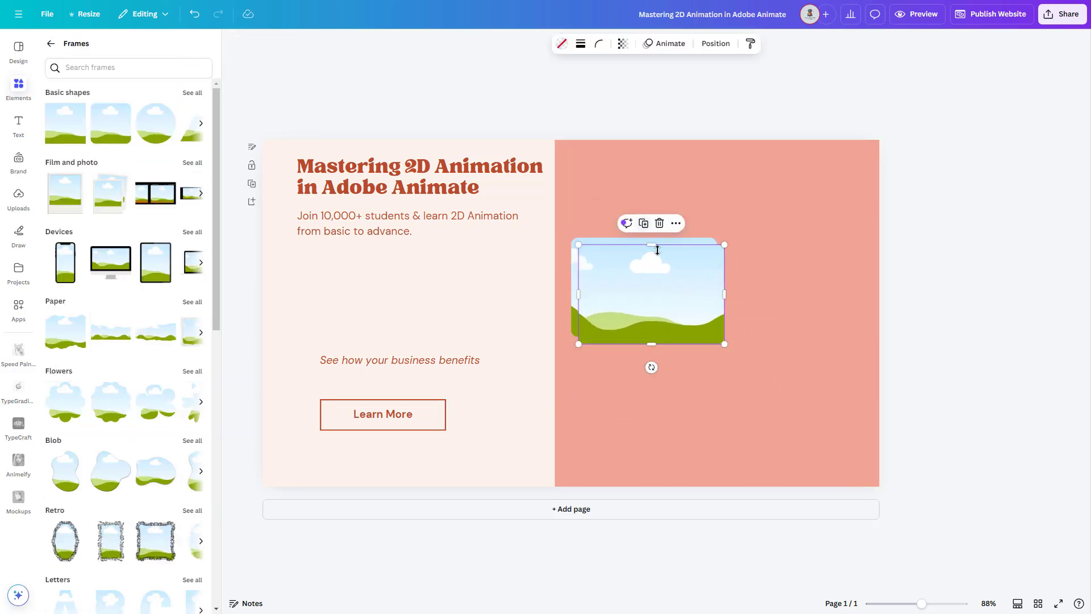
pyautogui.moveTo(657, 250); pyautogui.dragTo(813, 287)
pyautogui.keyDown('shift'); pyautogui.click(644, 287); pyautogui.keyUp('shift')
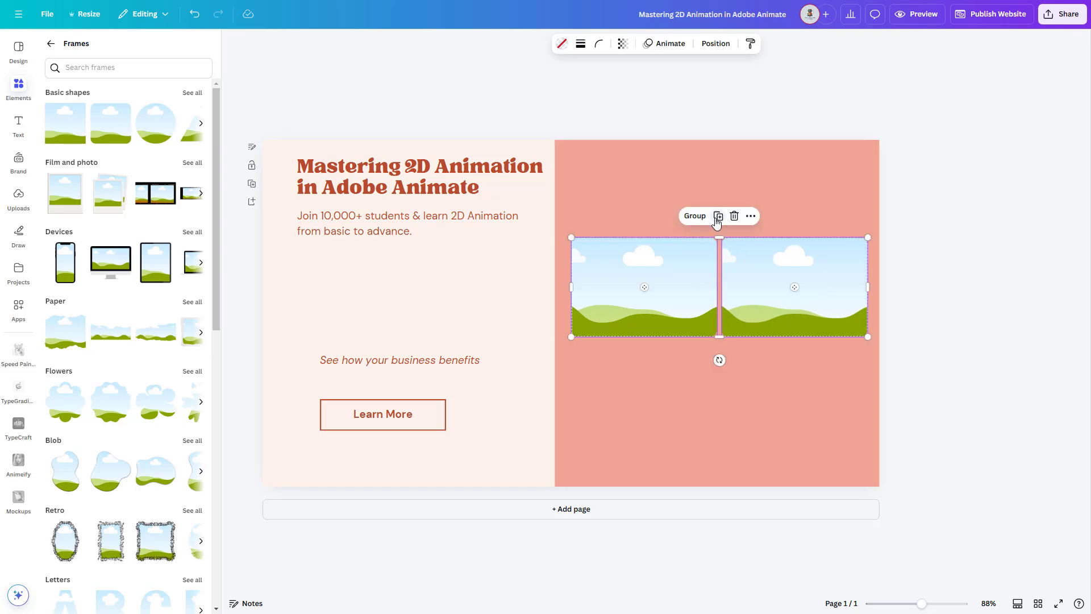
pyautogui.click(717, 215)
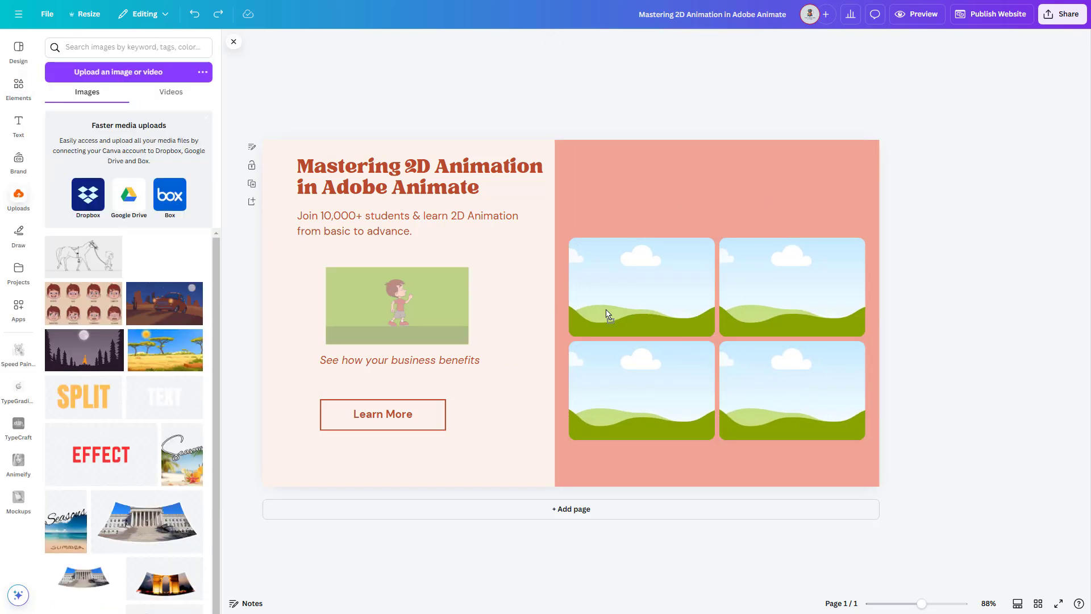
# Step: Fill the four frames with the uploaded images of the walking boy, the horse sketch, the car and the campfire forest
pyautogui.moveTo(606, 317); pyautogui.dragTo(628, 308)
pyautogui.moveTo(84, 256)
pyautogui.mouseDown()
pyautogui.moveTo(575, 283)
pyautogui.moveTo(739, 278)
pyautogui.mouseUp()
pyautogui.moveTo(164, 303); pyautogui.dragTo(642, 360)
pyautogui.moveTo(86, 350); pyautogui.dragTo(768, 369)
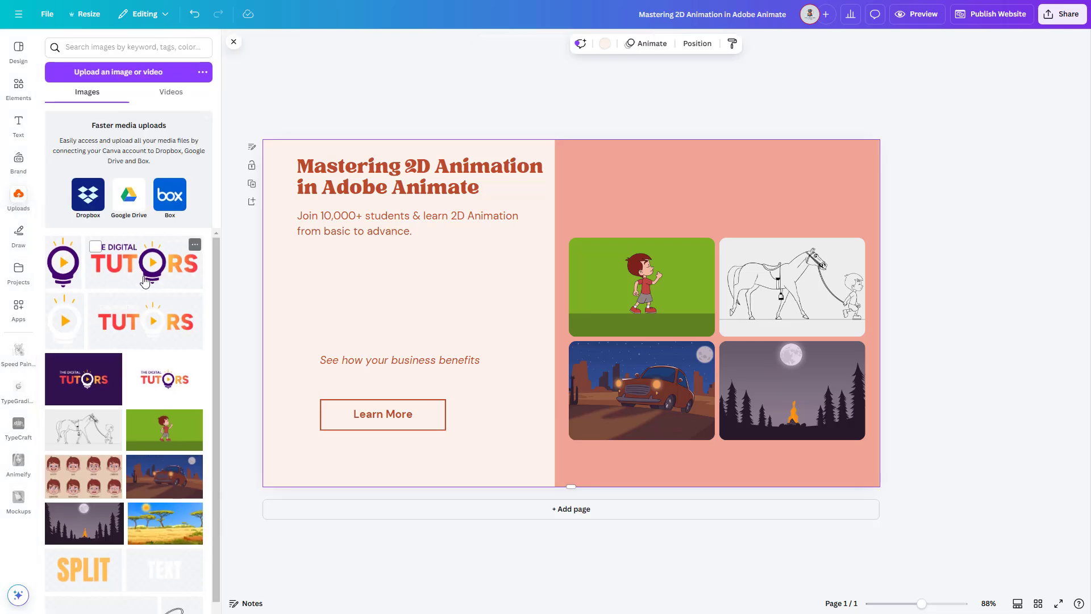
# Step: Add the uploaded The Digital Tutors logo and size it to fit centered above the four images
pyautogui.click(147, 275)
pyautogui.moveTo(383, 397); pyautogui.dragTo(642, 211)
pyautogui.moveTo(822, 238); pyautogui.dragTo(790, 217)
pyautogui.click(411, 316)
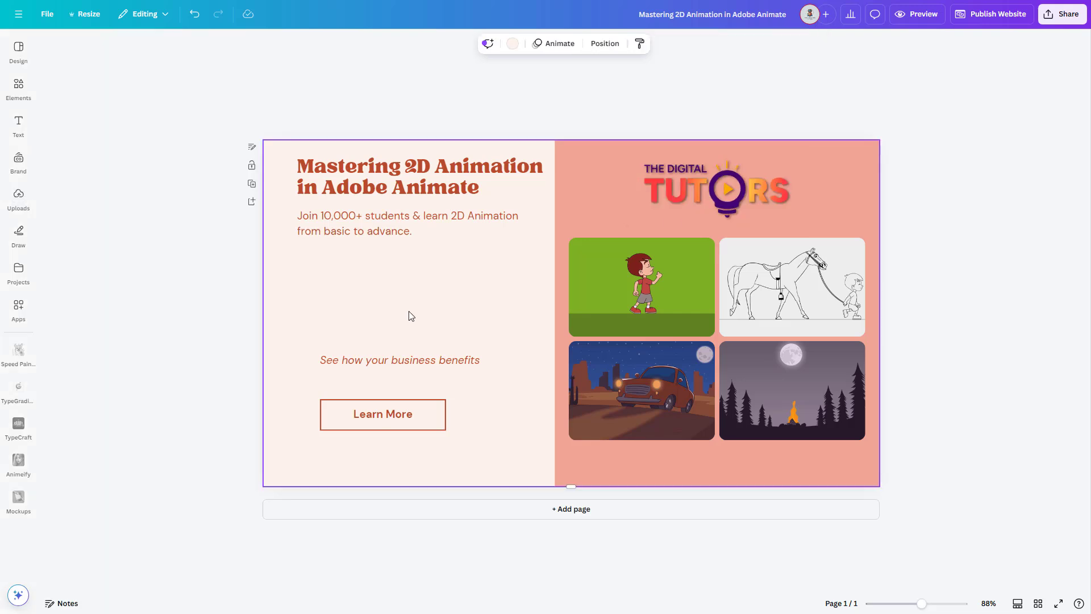
# Step: Move the "See how your business benefits" line below the intro text and replace it with the three pasted course benefits
pyautogui.click(384, 361)
pyautogui.moveTo(385, 361); pyautogui.dragTo(362, 278)
pyautogui.doubleClick(362, 278)
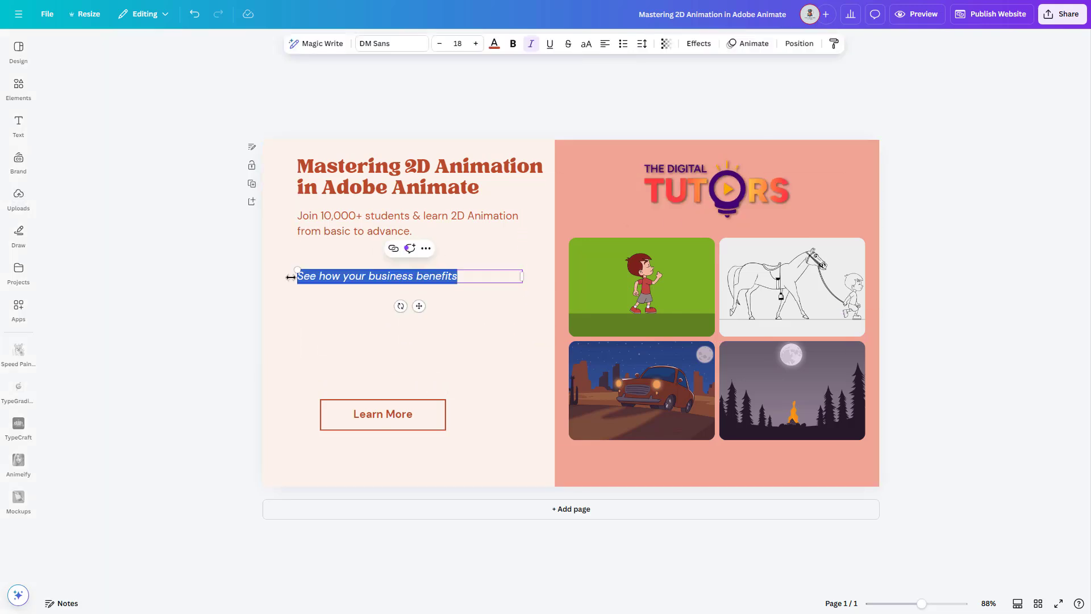
pyautogui.hotkey('ctrl', 'v')
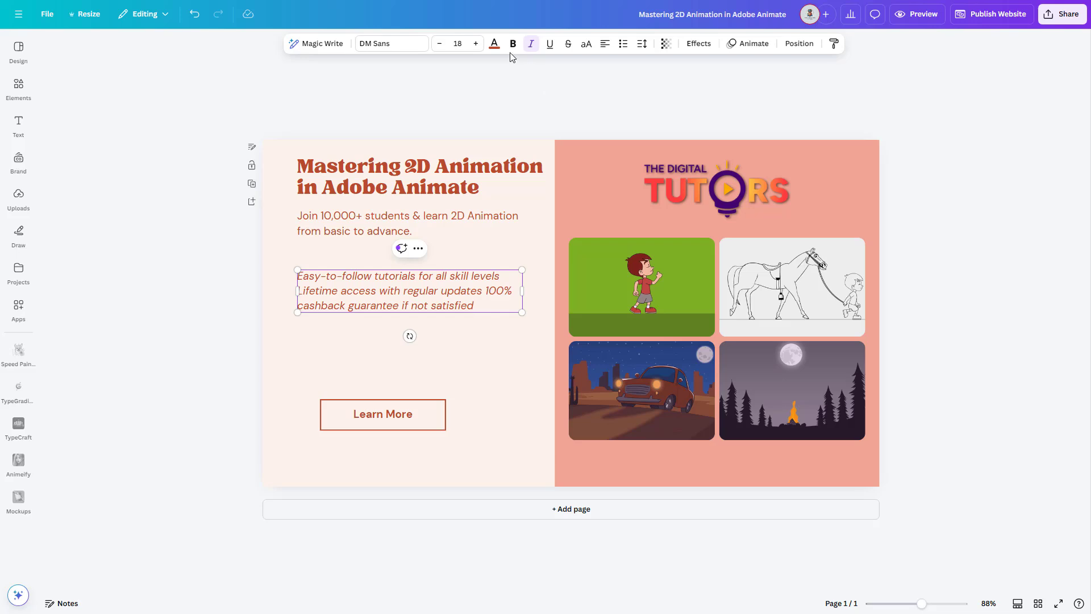
# Step: Format the course benefits as a bulleted list and widen the text box so each bullet fits on one line
pyautogui.click(624, 46)
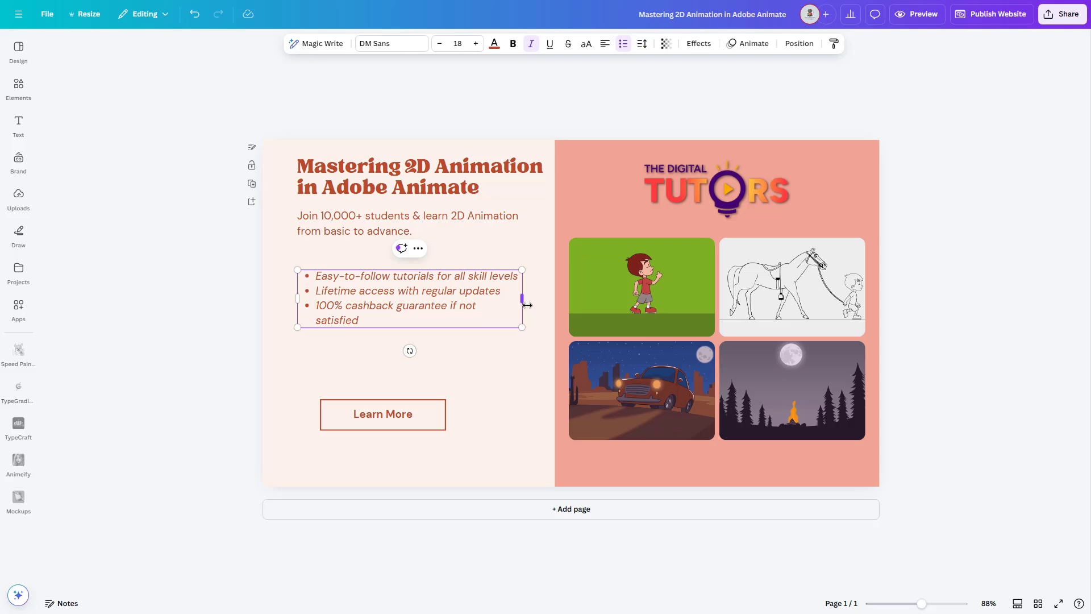
pyautogui.moveTo(524, 298); pyautogui.dragTo(542, 296)
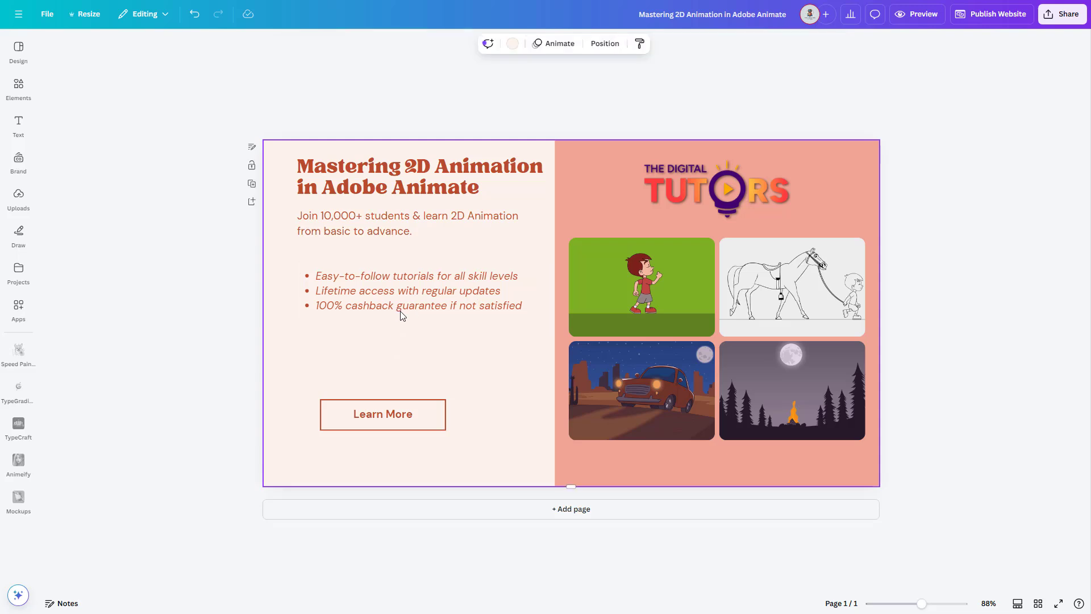
pyautogui.moveTo(401, 312); pyautogui.dragTo(404, 297)
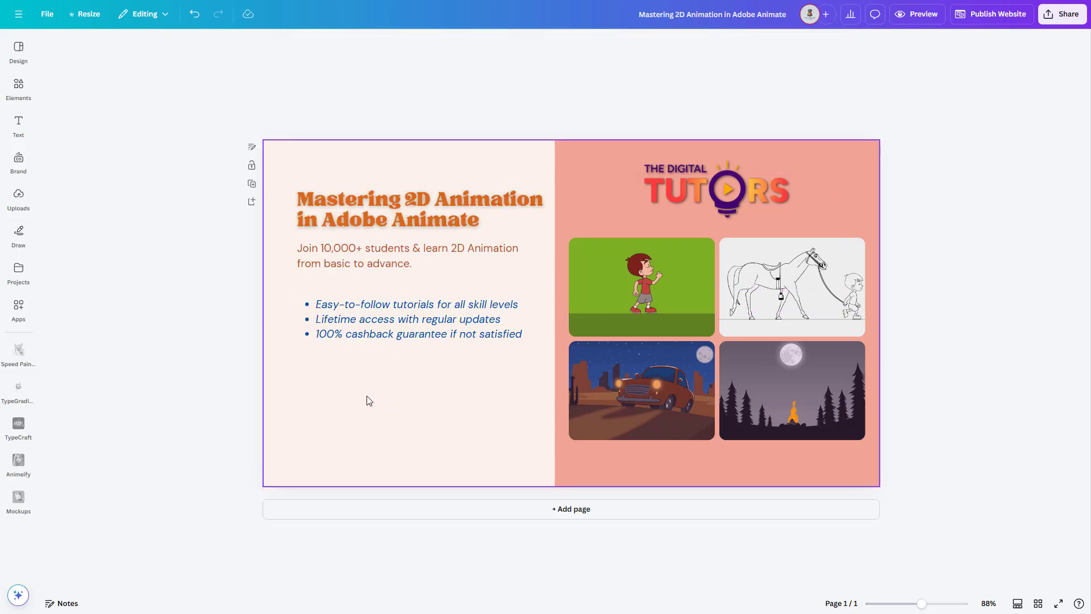
# Step: Search the elements for "button" and place the glossy blue button graphic below the benefits list
pyautogui.click(147, 278)
pyautogui.click(19, 85)
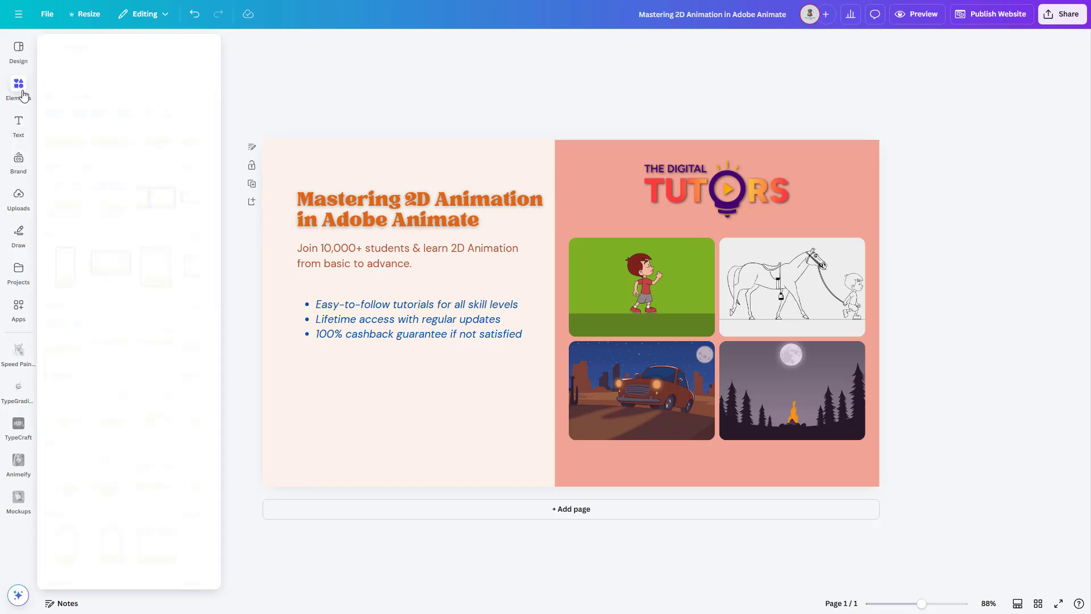
pyautogui.click(50, 42)
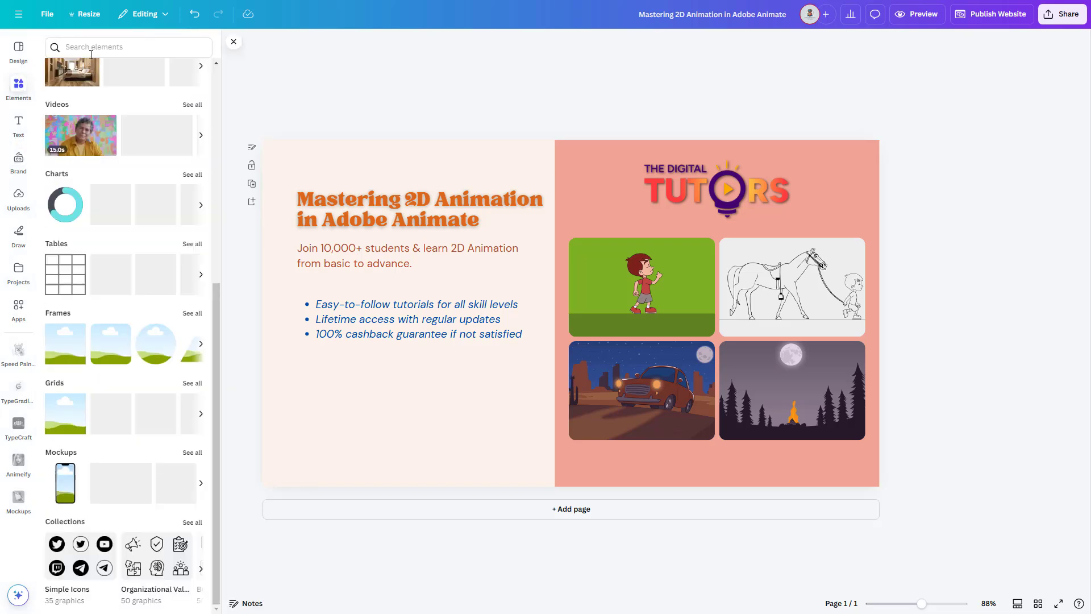
pyautogui.click(90, 52)
pyautogui.write('bu')
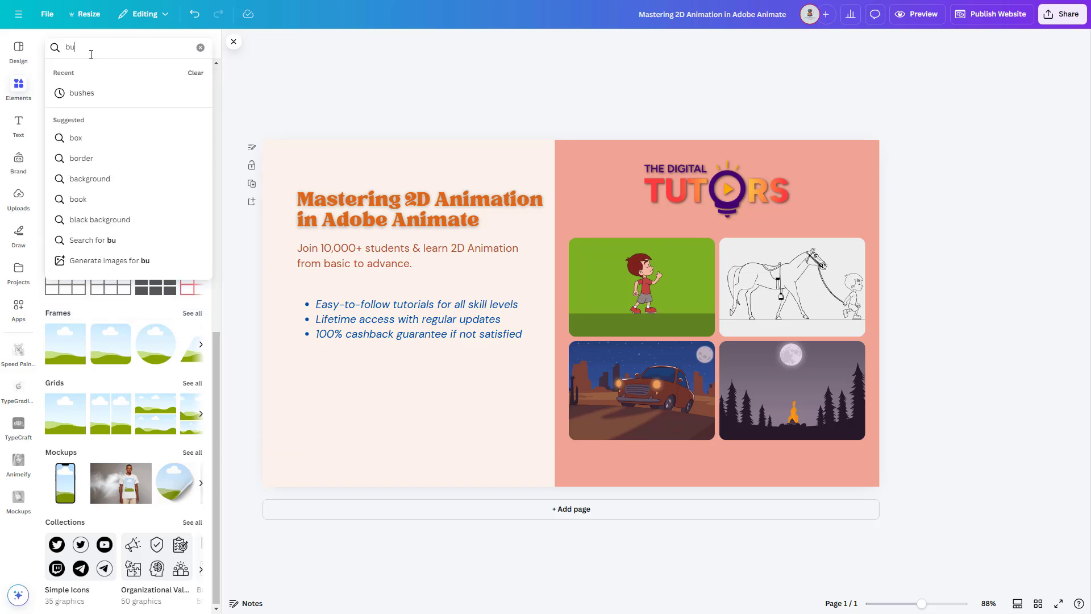
pyautogui.write('tton')
pyautogui.click(104, 86)
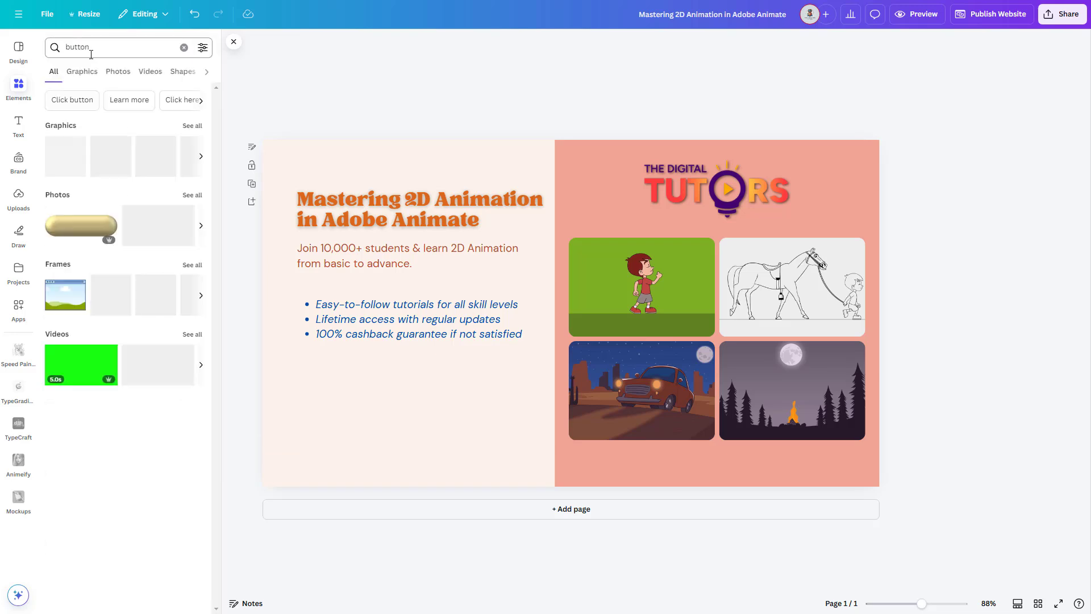
pyautogui.click(192, 125)
pyautogui.moveTo(178, 253); pyautogui.dragTo(414, 423)
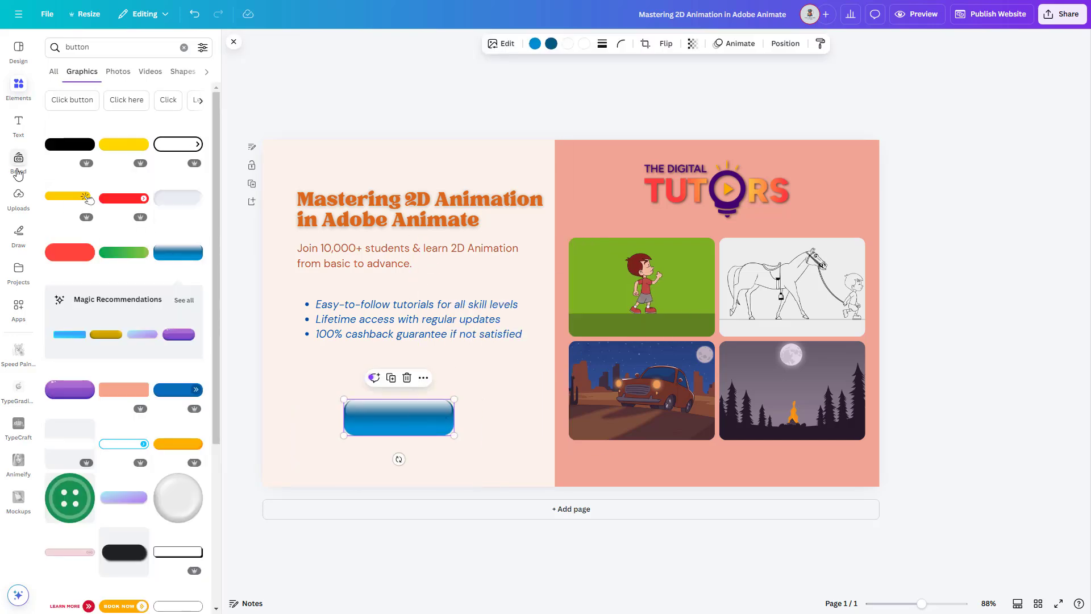
# Step: Add a subheading text box reading "Enroll Now"
pyautogui.click(18, 125)
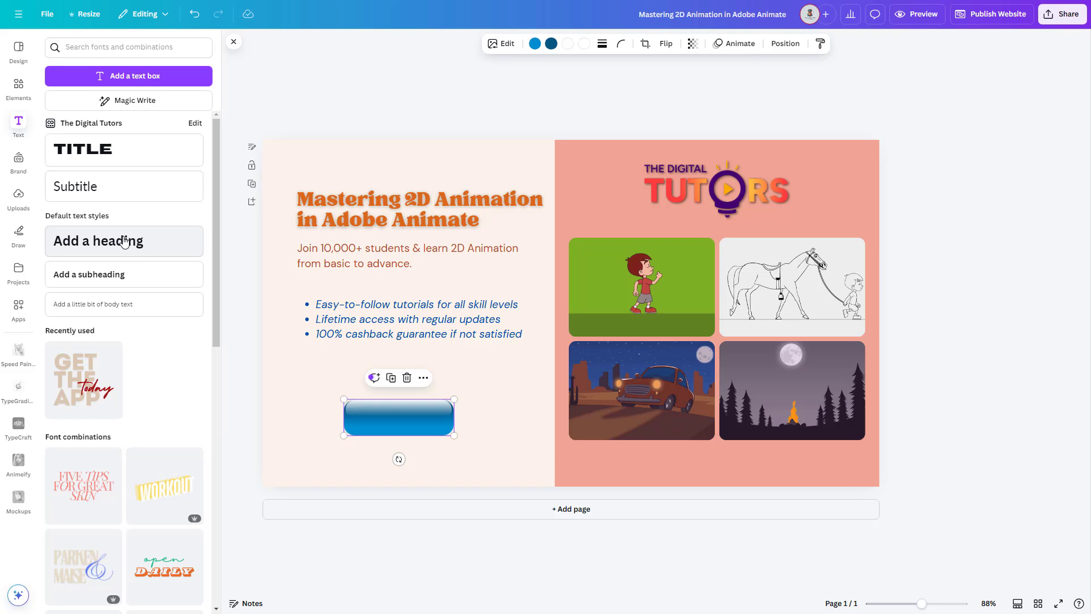
pyautogui.click(117, 275)
pyautogui.write('Enroll Now')
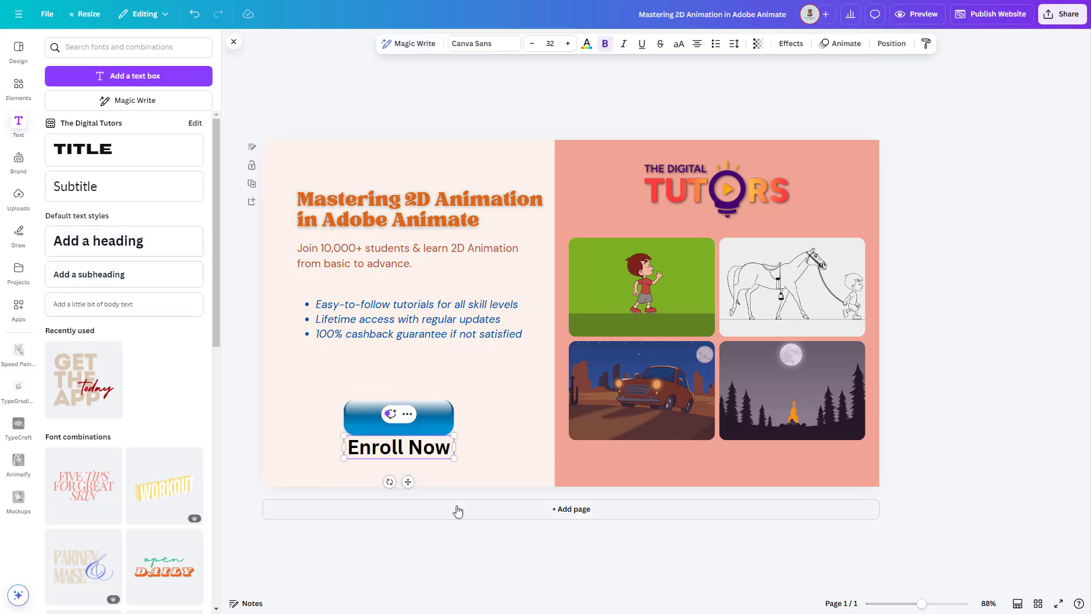
# Step: Shrink the "Enroll Now" text to size 24.4, place it on the blue button and color it white
pyautogui.moveTo(454, 435); pyautogui.dragTo(428, 440)
pyautogui.moveTo(383, 452); pyautogui.dragTo(392, 420)
pyautogui.click(587, 44)
pyautogui.click(192, 501)
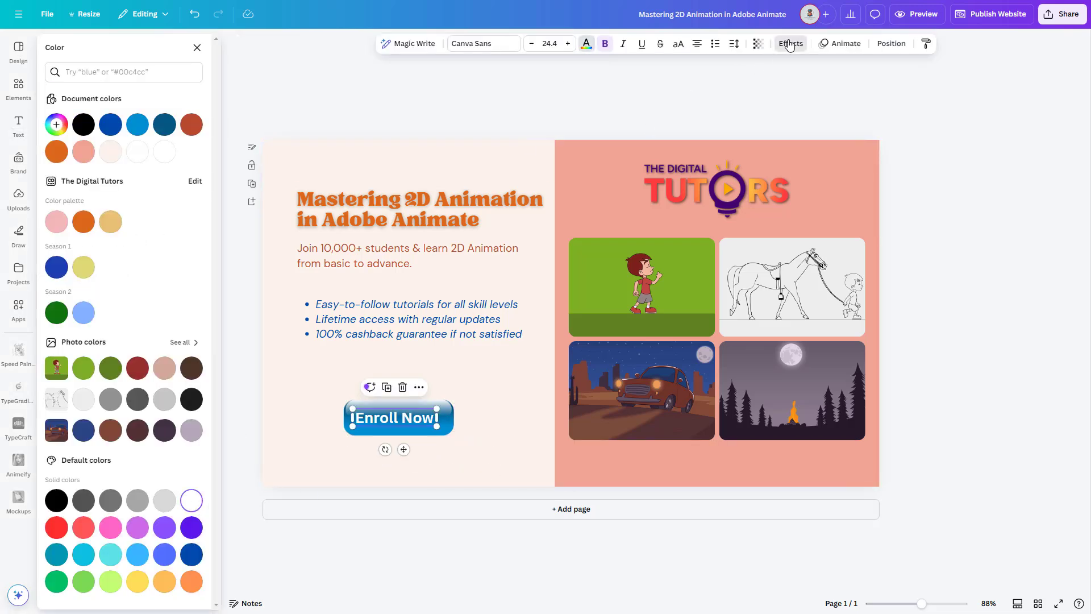
# Step: Apply a soft shadow effect to the "Enroll Now" text, adjust the effect's slider and center the text on the blue button
pyautogui.click(791, 45)
pyautogui.click(186, 108)
pyautogui.moveTo(97, 176); pyautogui.dragTo(149, 176)
pyautogui.moveTo(394, 418); pyautogui.dragTo(399, 419)
pyautogui.click(414, 463)
pyautogui.hotkey('ctrl', 'z')
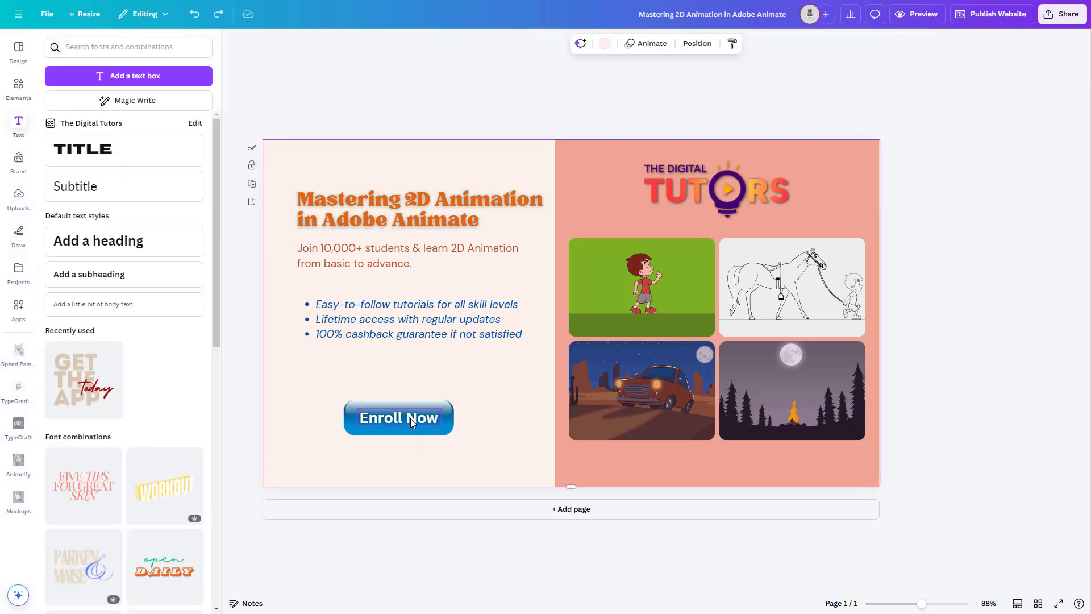
# Step: Link the "Enroll Now" text to the Udemy course page by pasting the copied course URL
pyautogui.rightClick(411, 418)
pyautogui.click(463, 527)
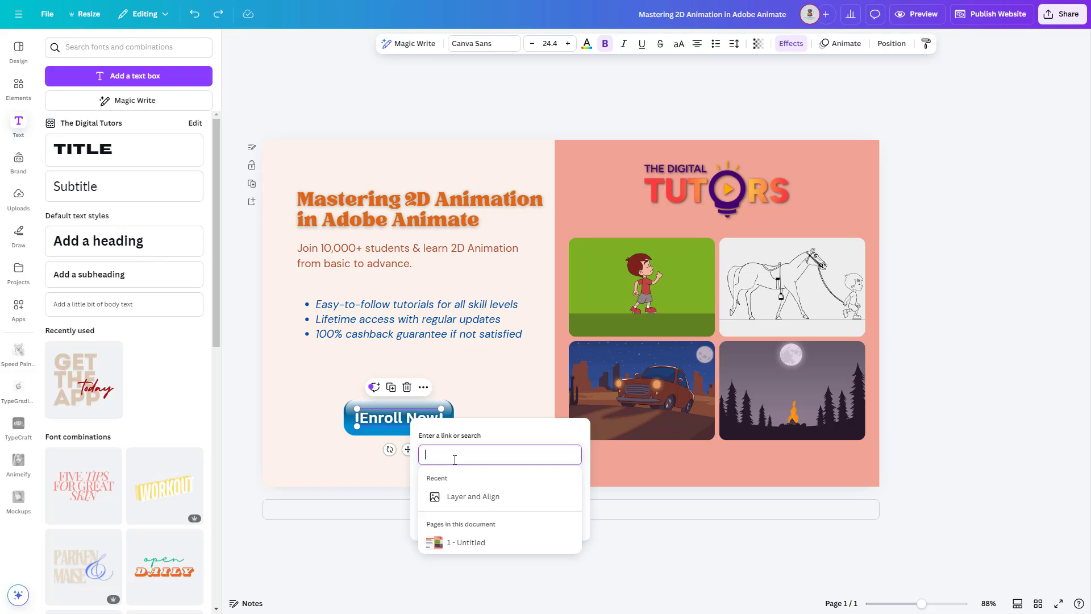
pyautogui.hotkey('ctrl', 'v')
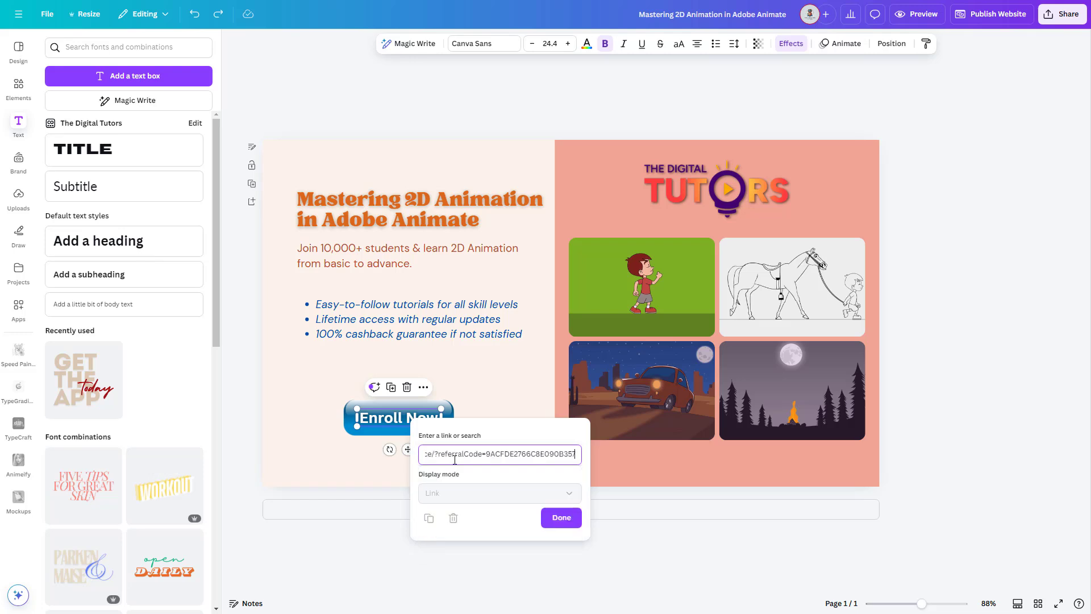
pyautogui.click(563, 518)
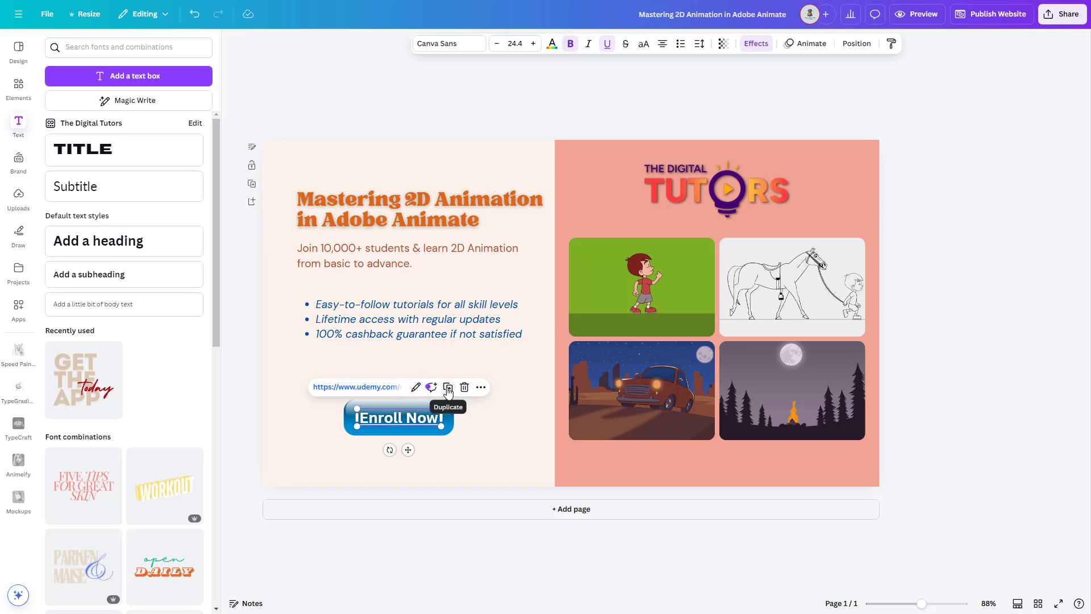
pyautogui.click(476, 441)
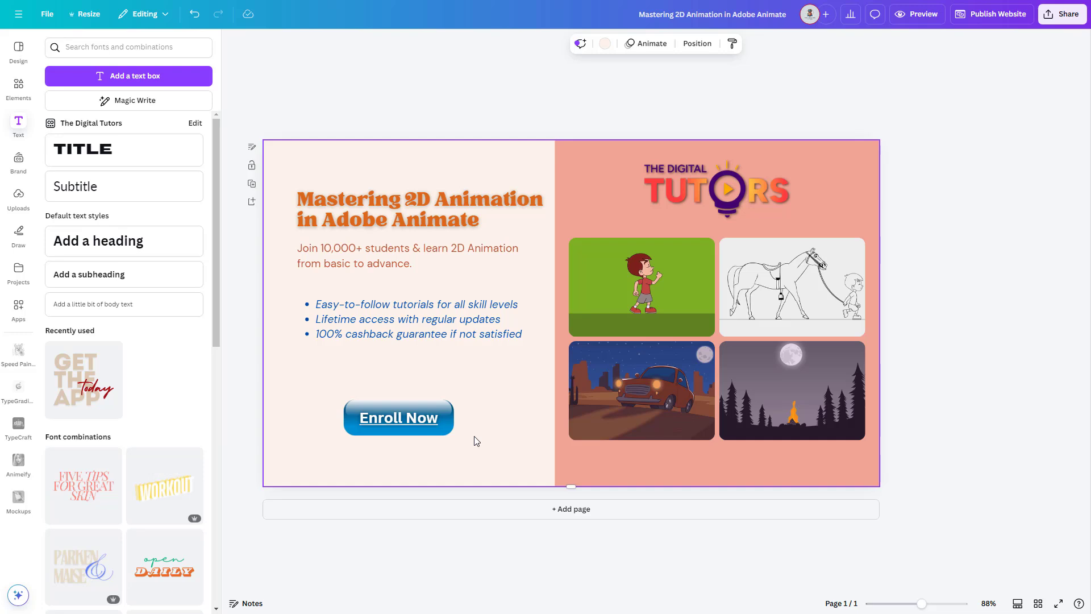
# Step: Preview the website in the desktop and mobile layouts, and return to the editor
pyautogui.click(916, 17)
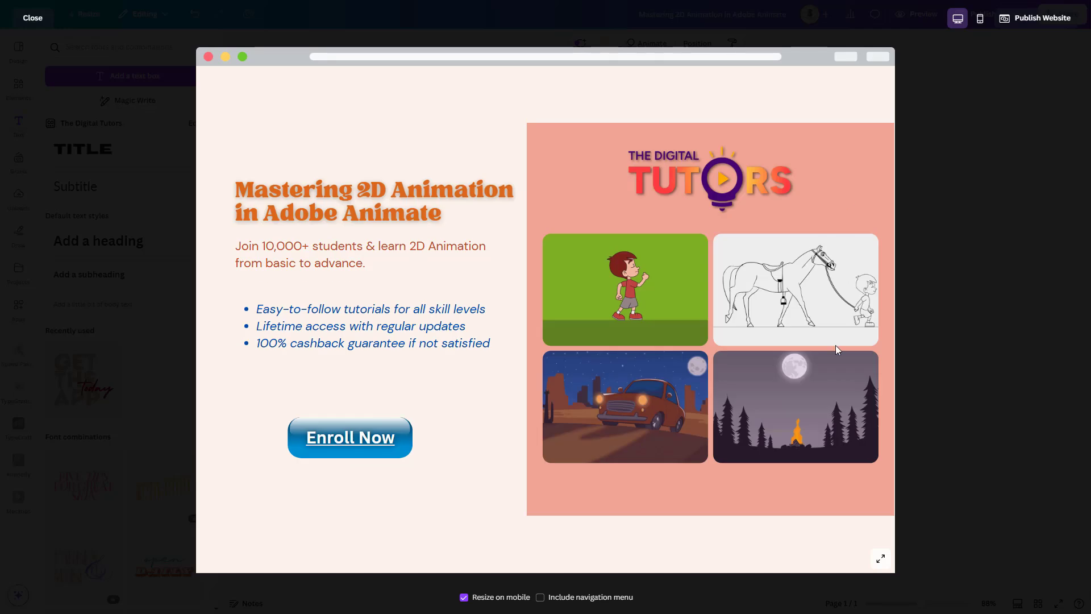
pyautogui.click(980, 20)
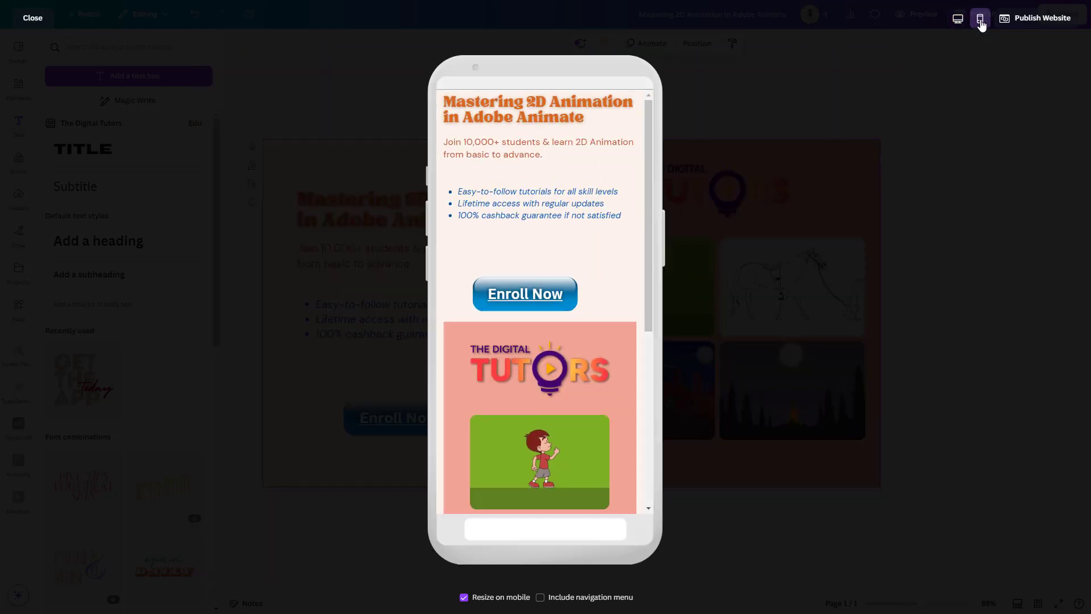
pyautogui.press('Escape')
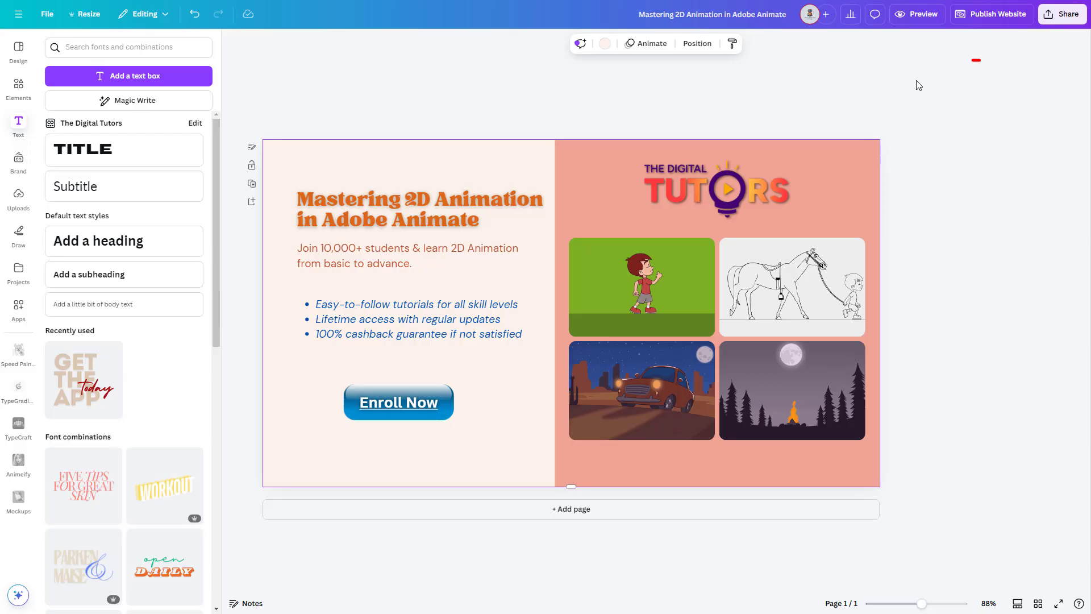
# Step: Open the website publishing options and enter "adobe-animate" as the my.canva.site website URL
pyautogui.click(998, 20)
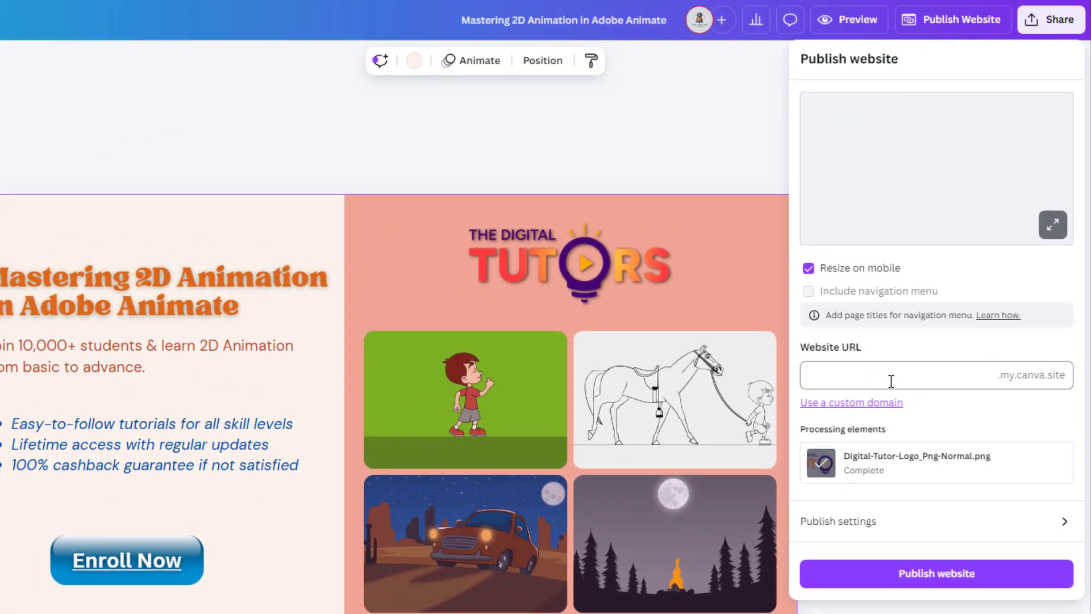
pyautogui.click(947, 273)
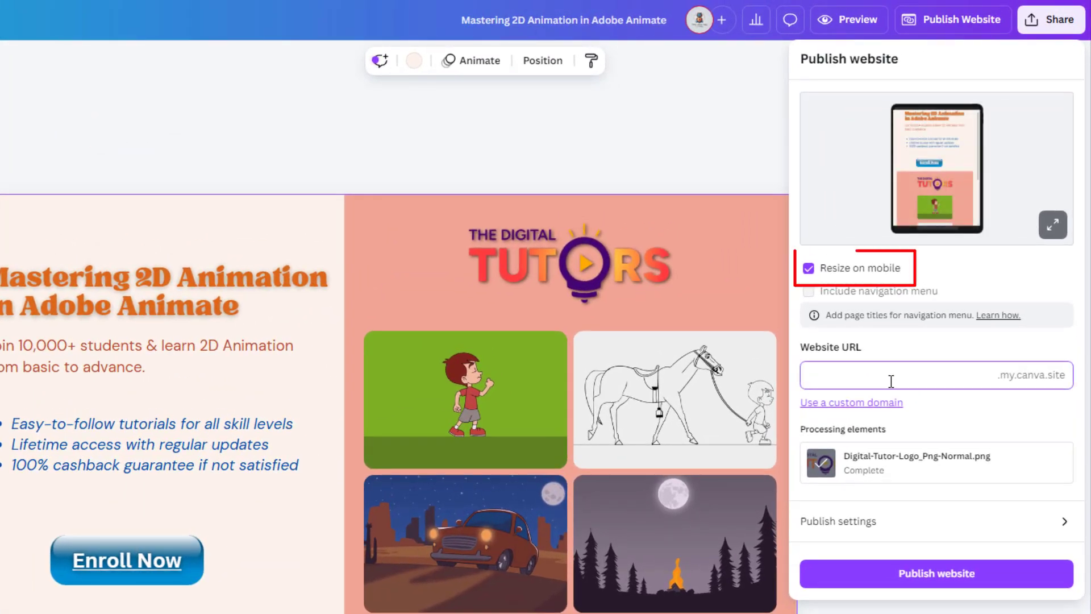
pyautogui.write('a')
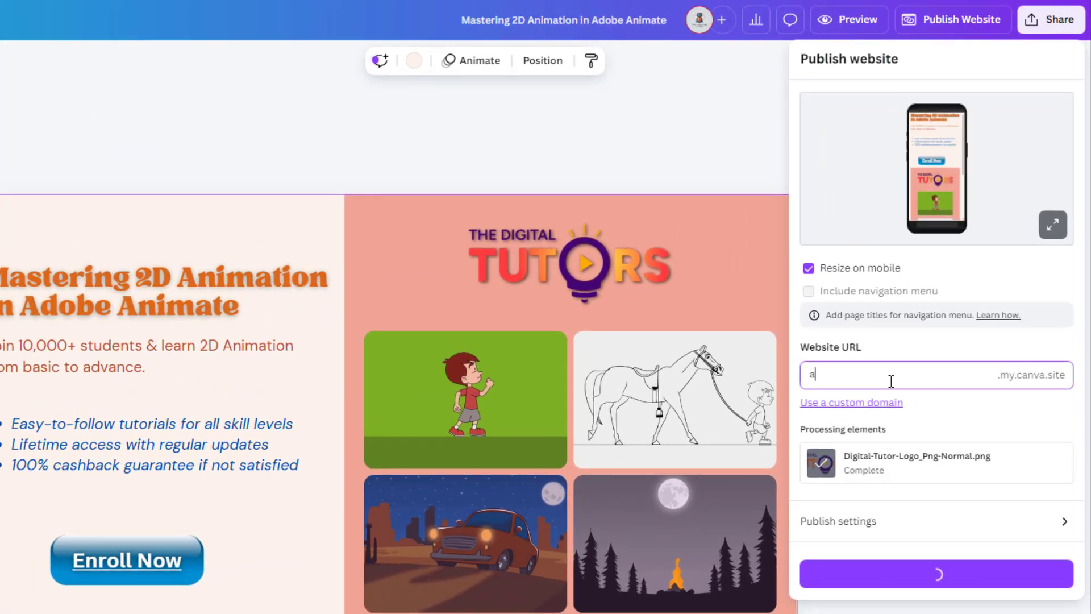
pyautogui.write('dd')
pyautogui.write('be-')
pyautogui.write('anima')
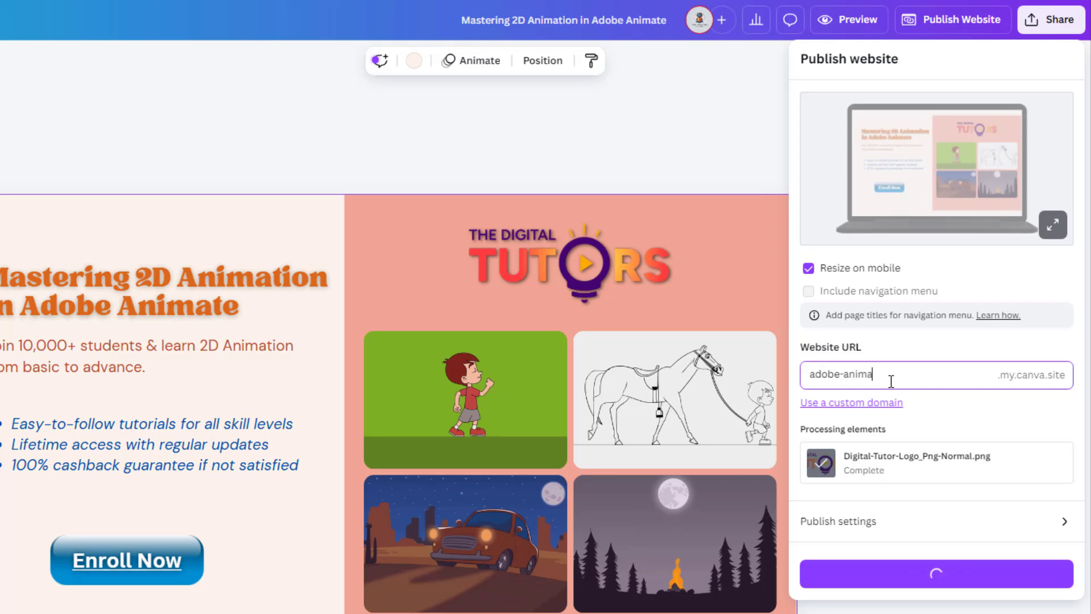
pyautogui.write('te')
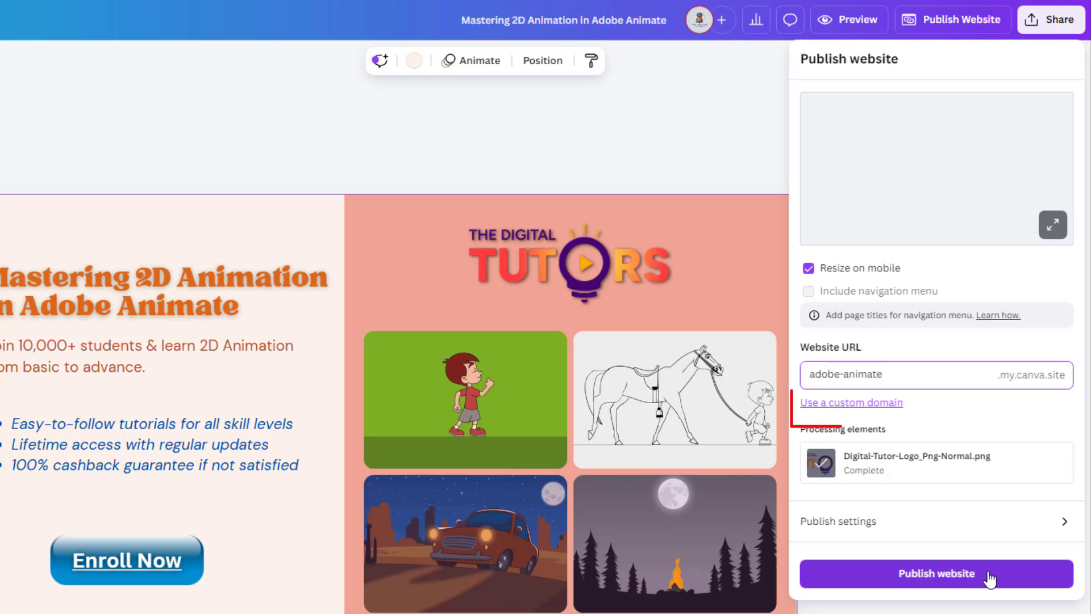
# Step: Switch to a custom domain and claim the free Canva domain "thedigitaltutors" for the website
pyautogui.click(904, 403)
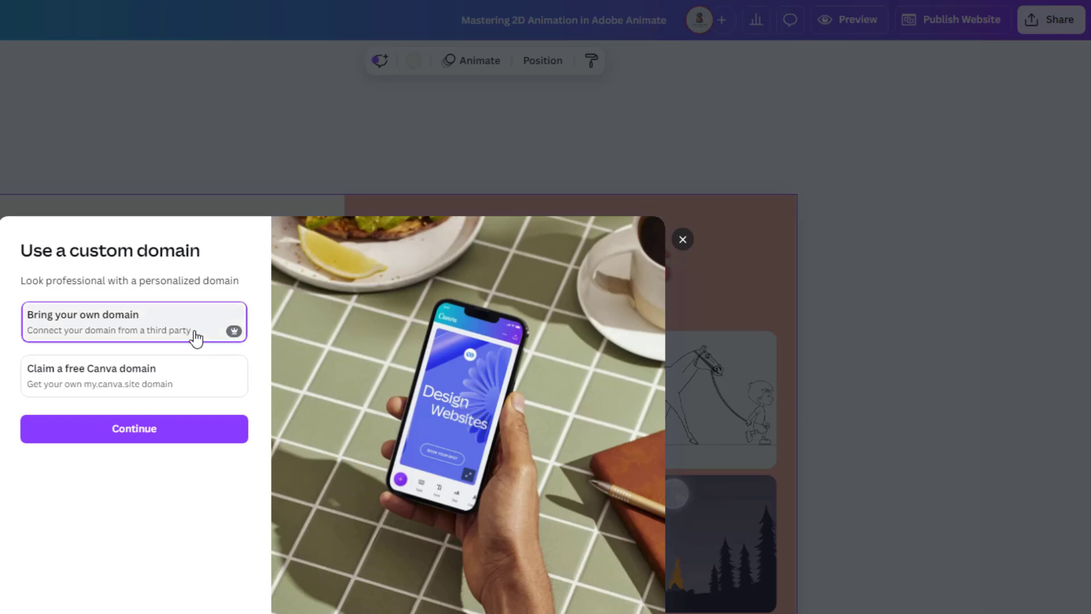
pyautogui.click(195, 375)
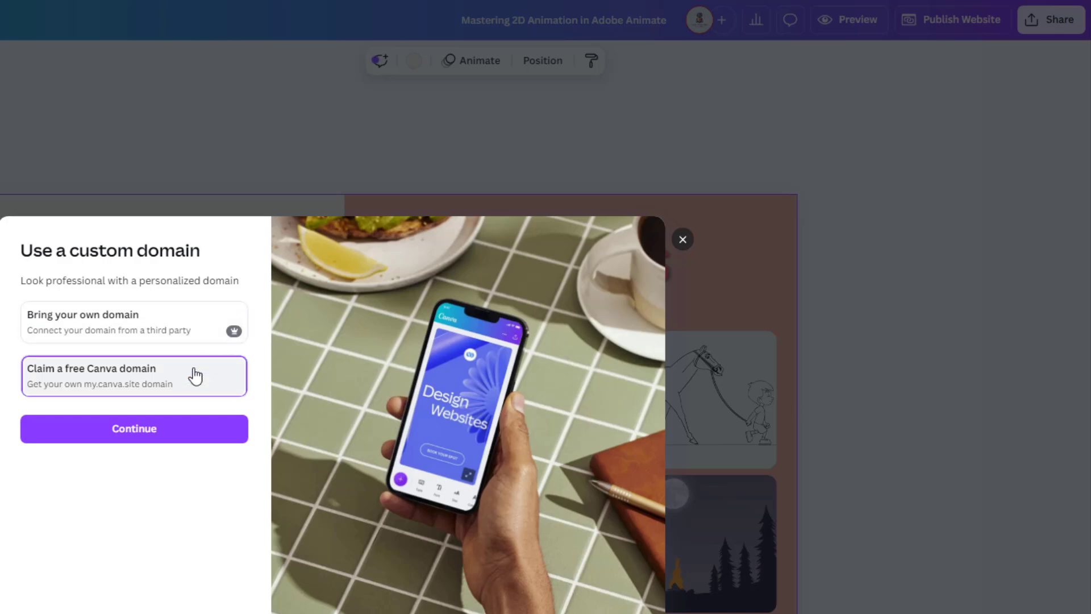
pyautogui.click(174, 331)
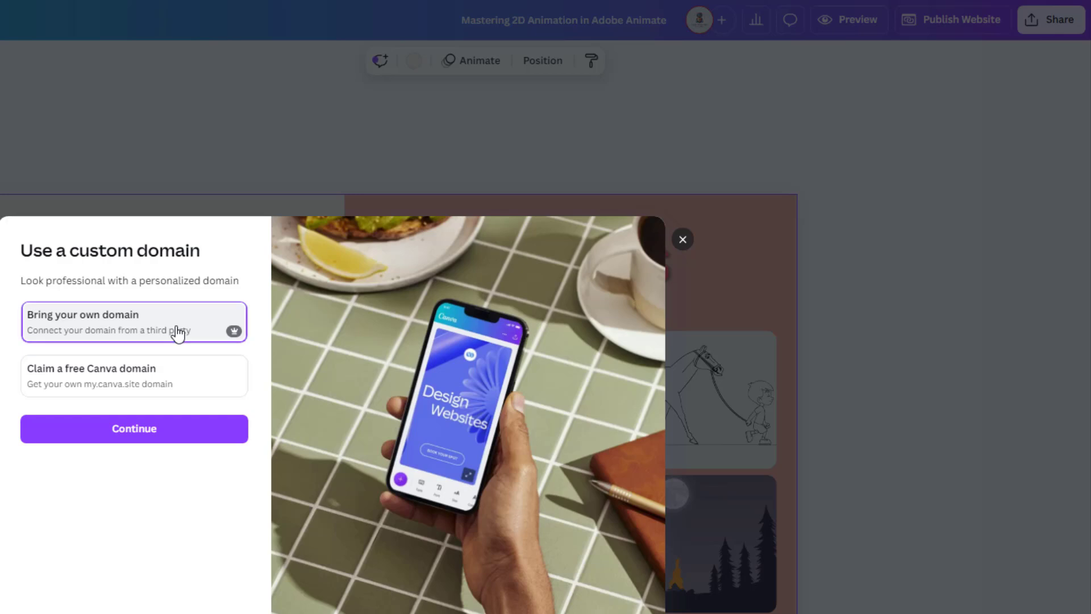
pyautogui.click(160, 435)
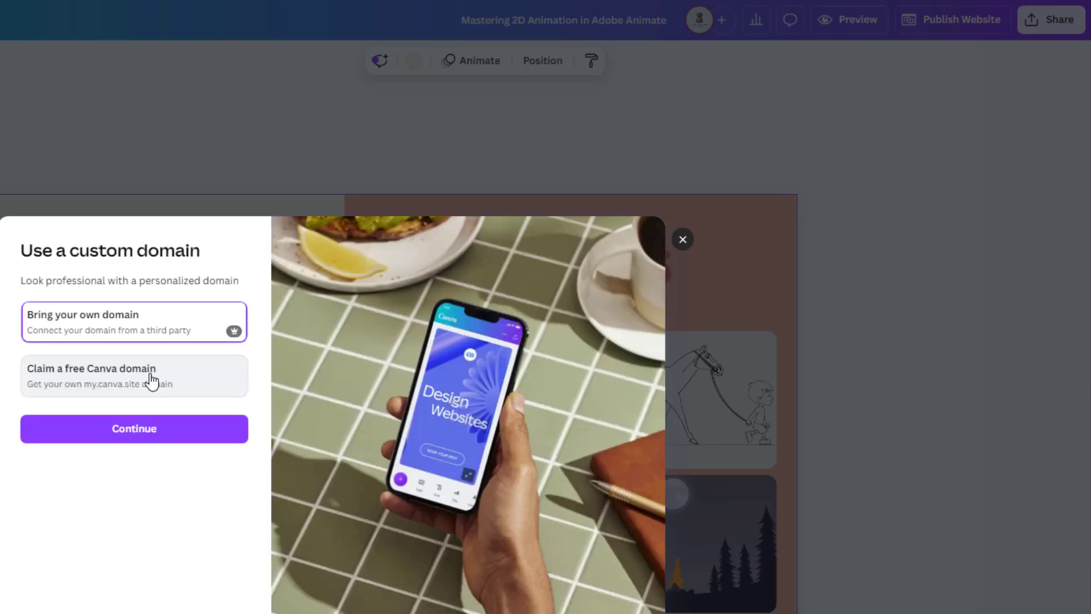
pyautogui.click(162, 381)
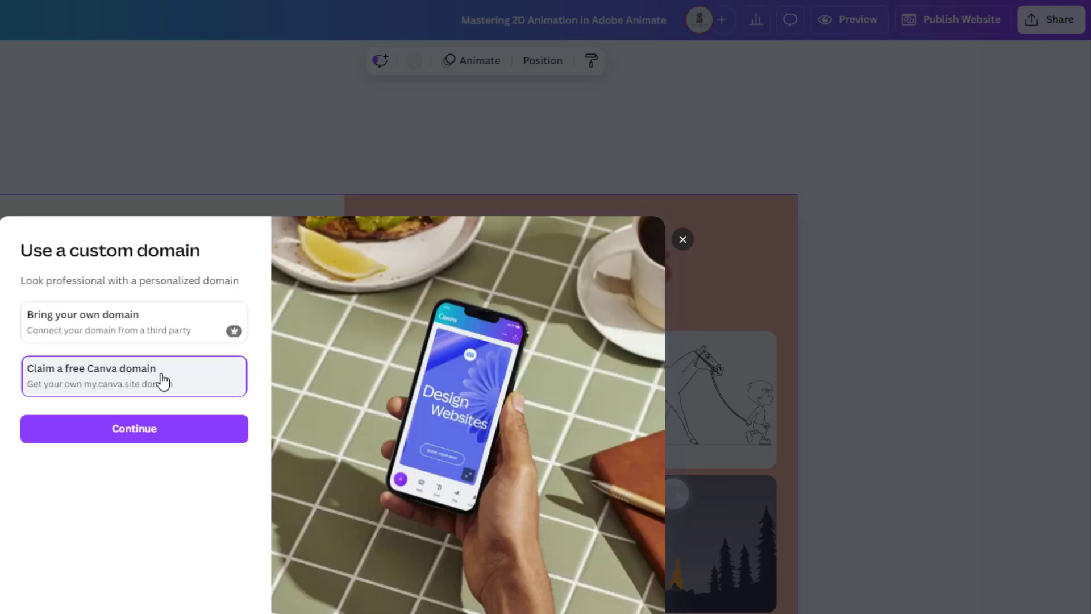
pyautogui.click(149, 431)
pyautogui.click(217, 521)
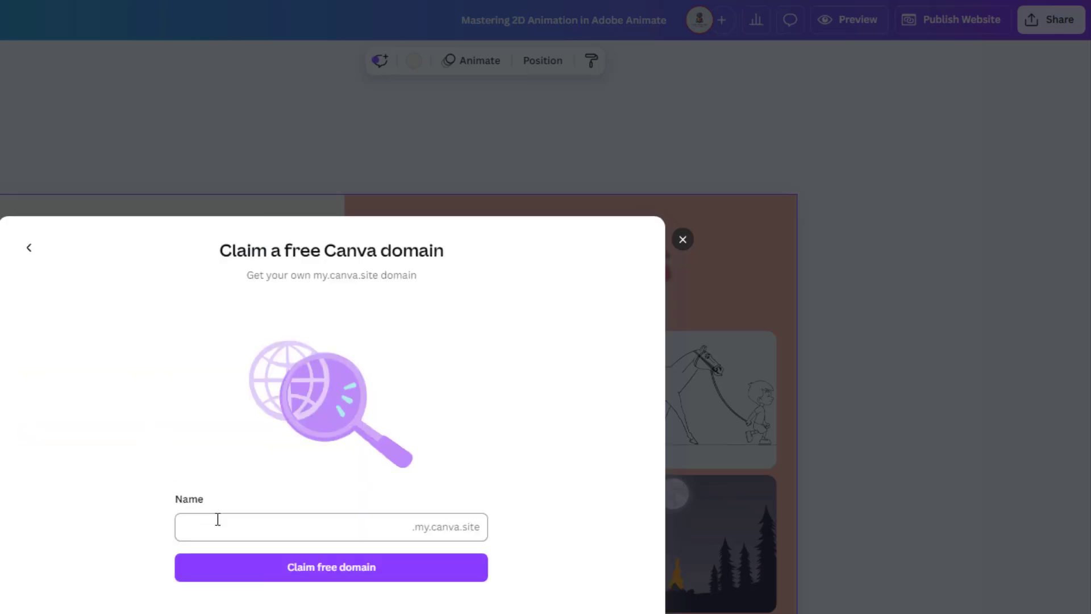
pyautogui.write('thedigitaltutors')
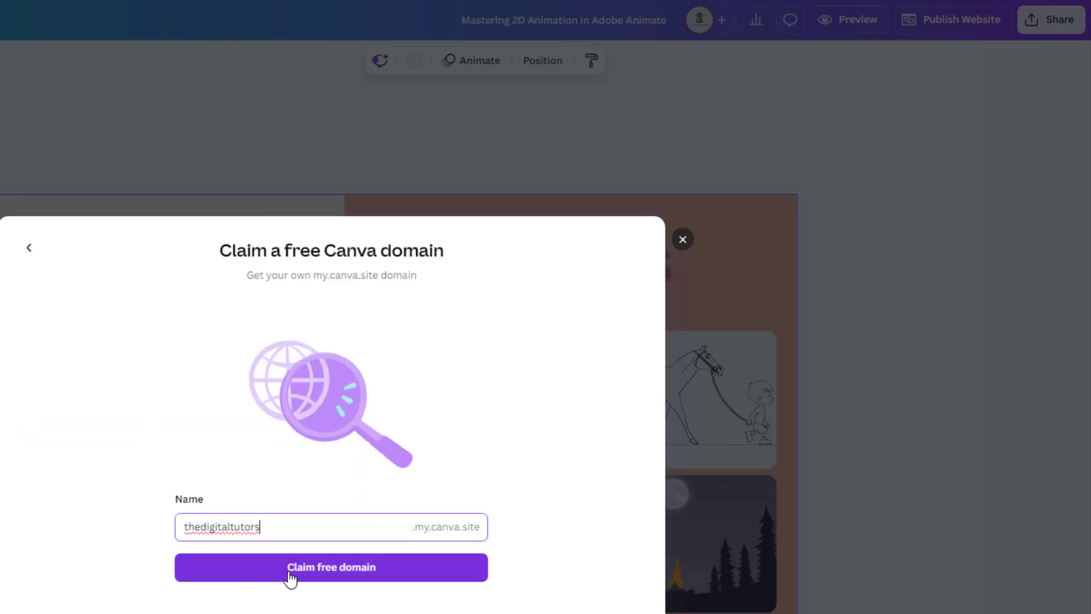
pyautogui.click(319, 577)
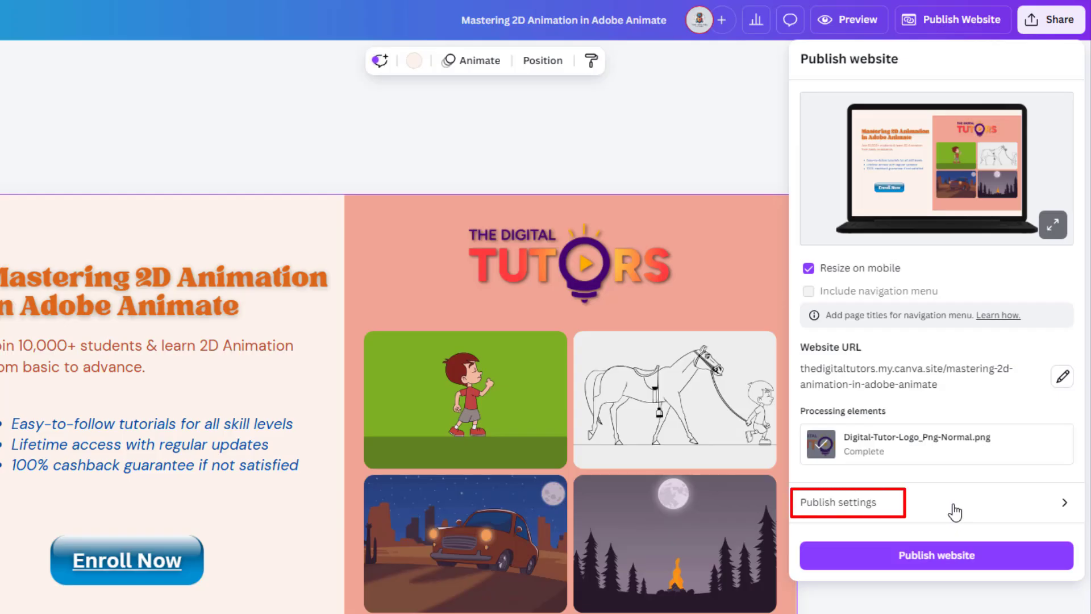
# Step: Review the browser tab title, website description and advanced publish settings, and publish the website
pyautogui.click(955, 511)
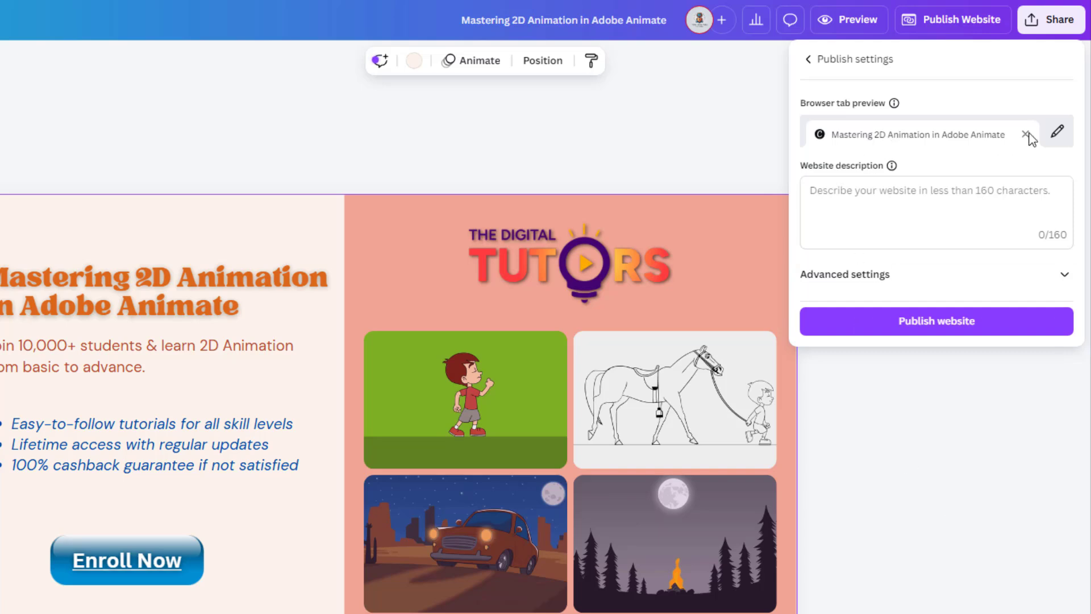
pyautogui.click(1057, 135)
pyautogui.click(932, 215)
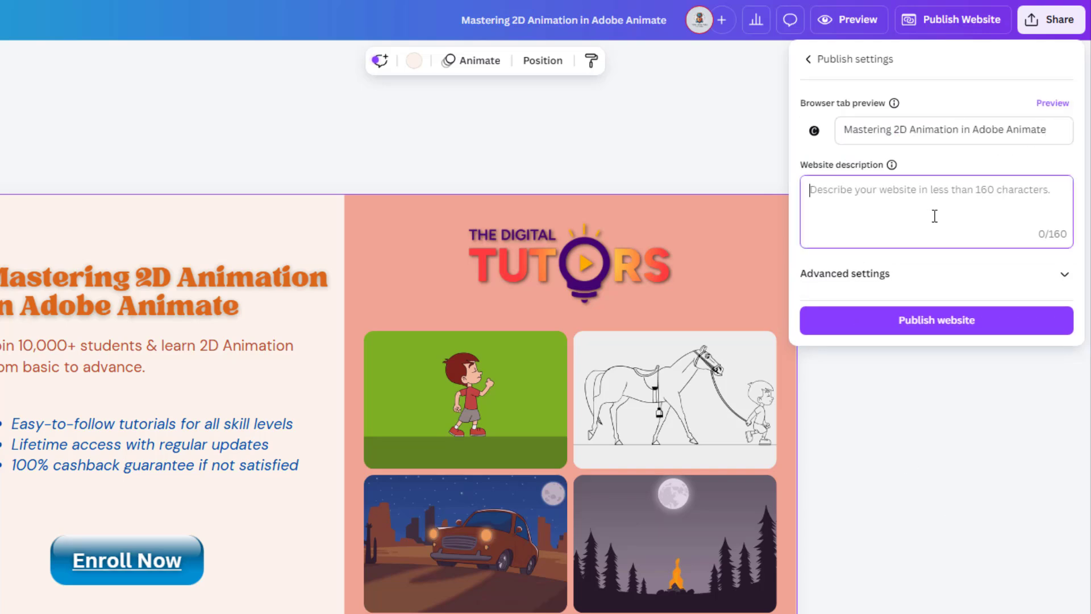
pyautogui.click(921, 285)
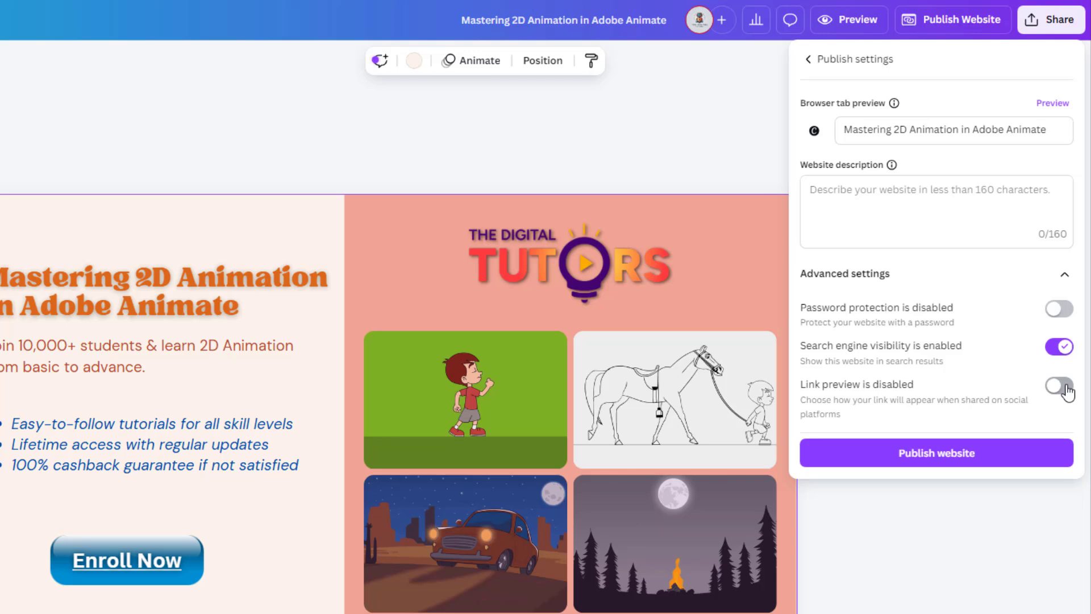
pyautogui.click(1012, 461)
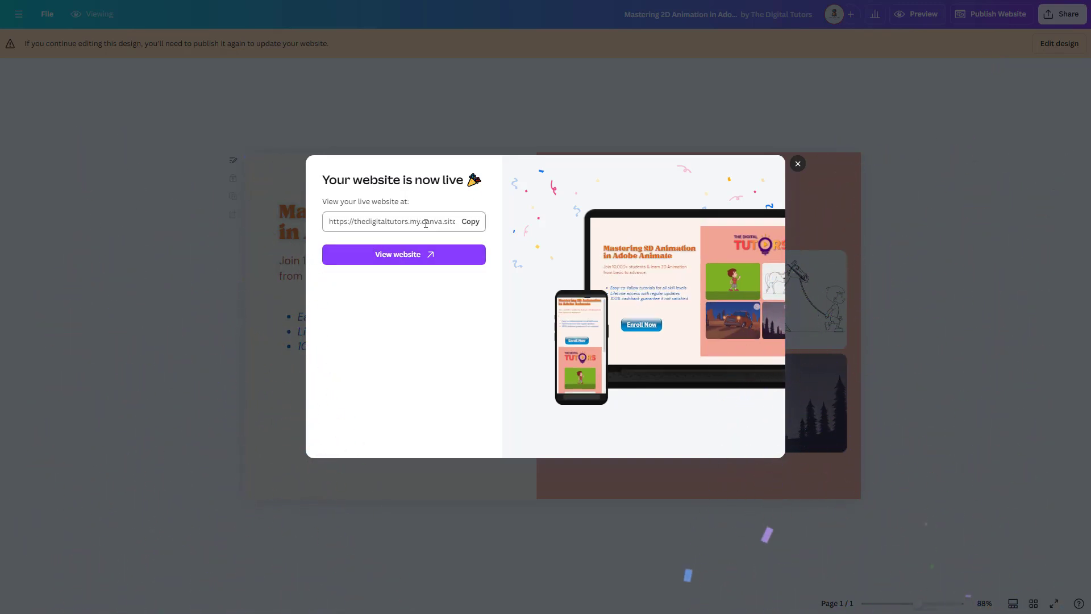
# Step: View the live website and test its "Enroll Now" link
pyautogui.click(455, 261)
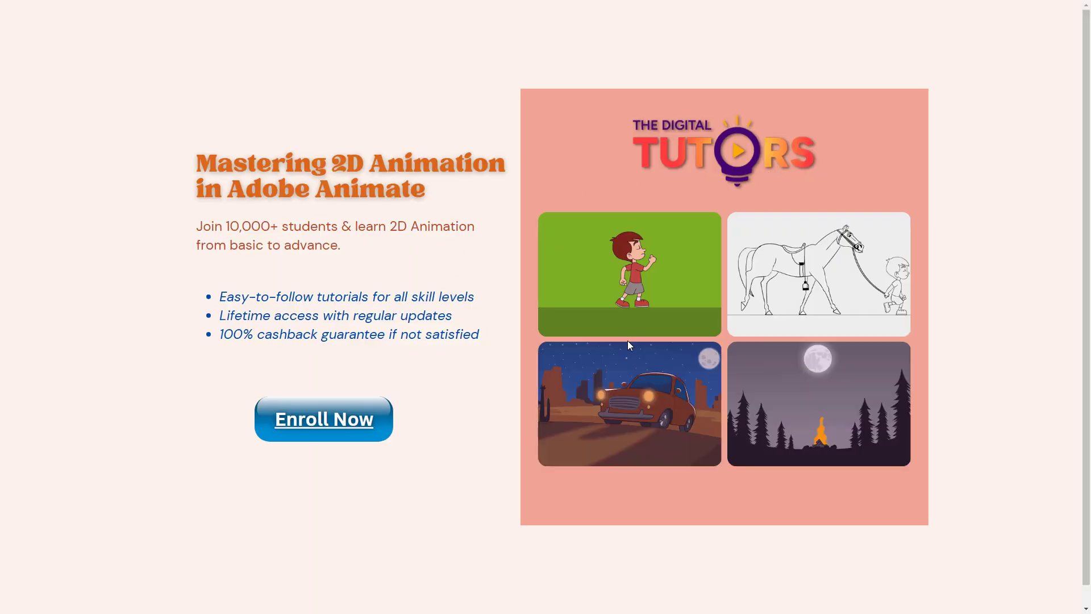
pyautogui.click(325, 422)
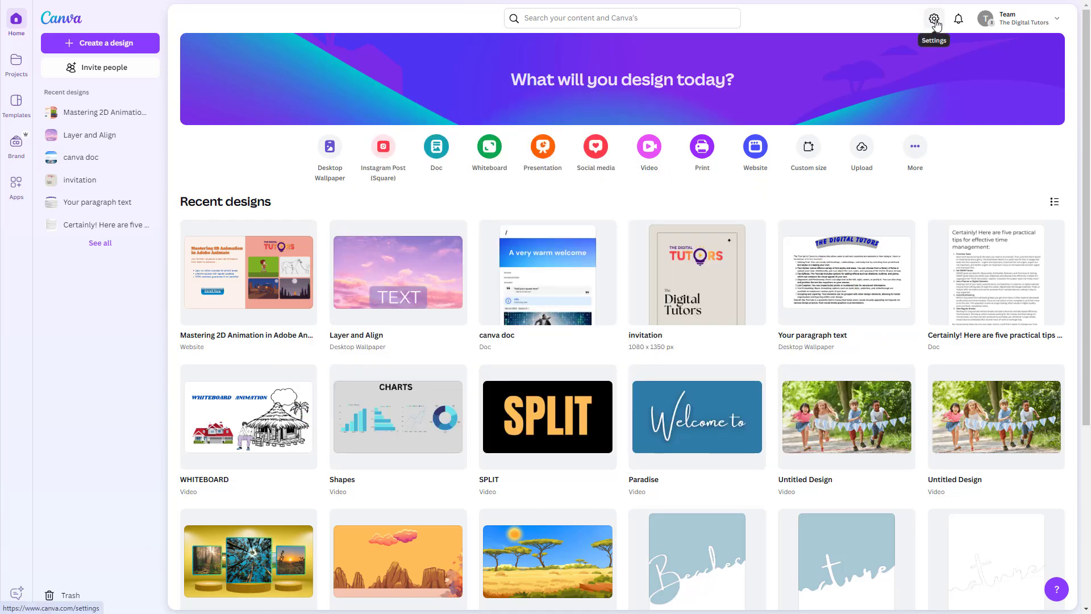
# Step: Open the thedigitaltutors.my.canva.site domain in the account's domain settings and open its name for editing
pyautogui.click(935, 21)
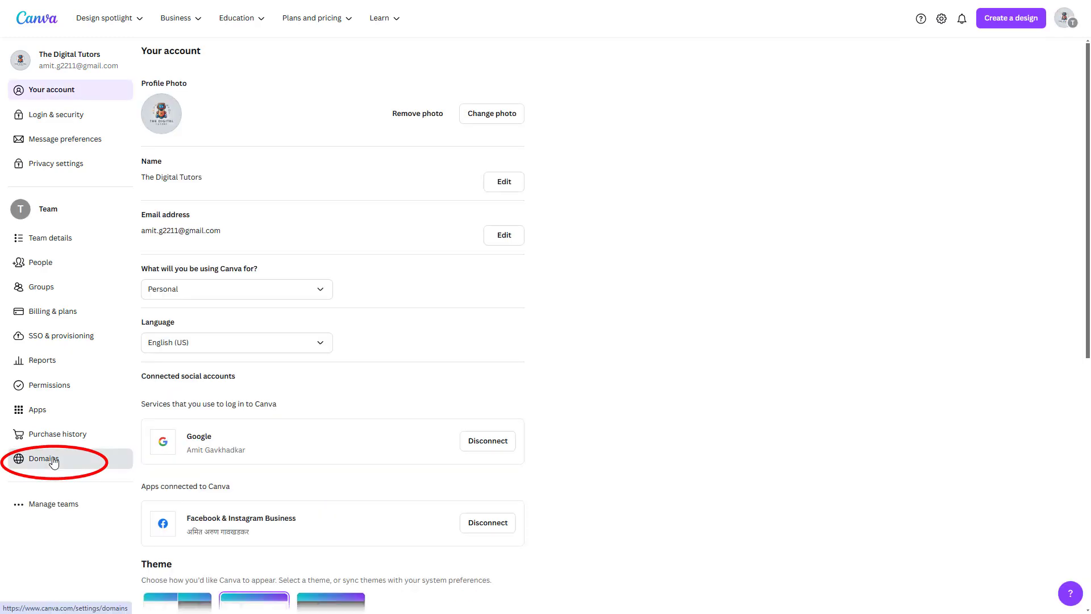
pyautogui.click(52, 458)
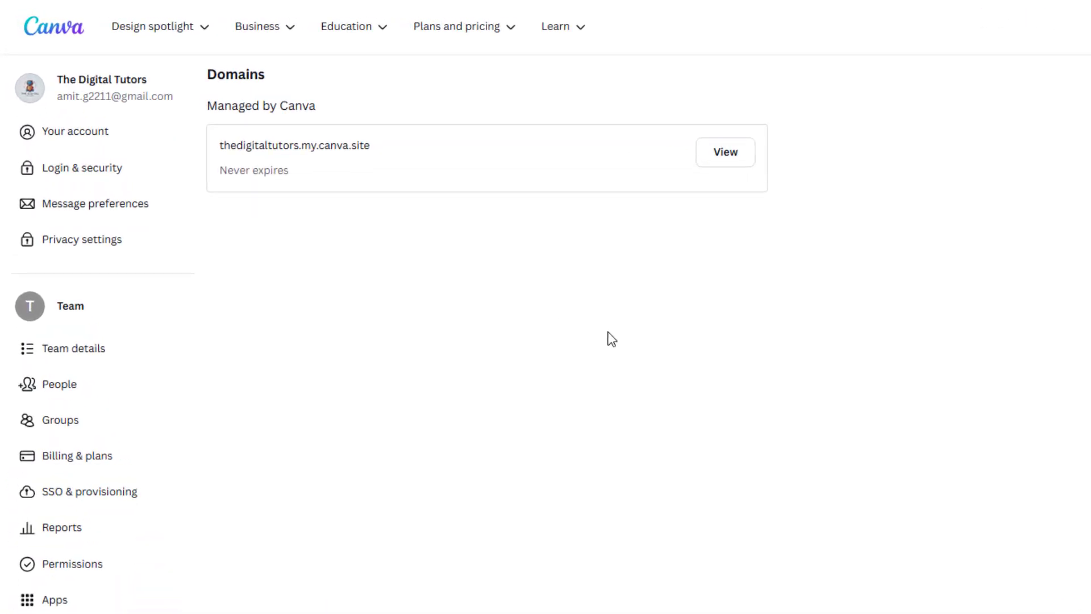
pyautogui.click(624, 135)
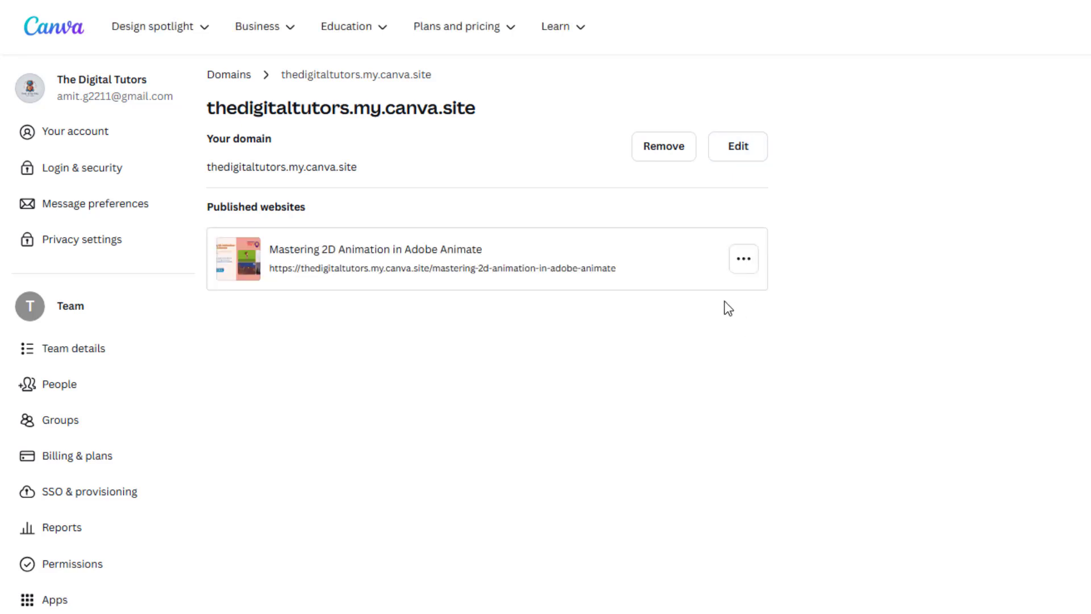
pyautogui.click(735, 149)
pyautogui.click(320, 171)
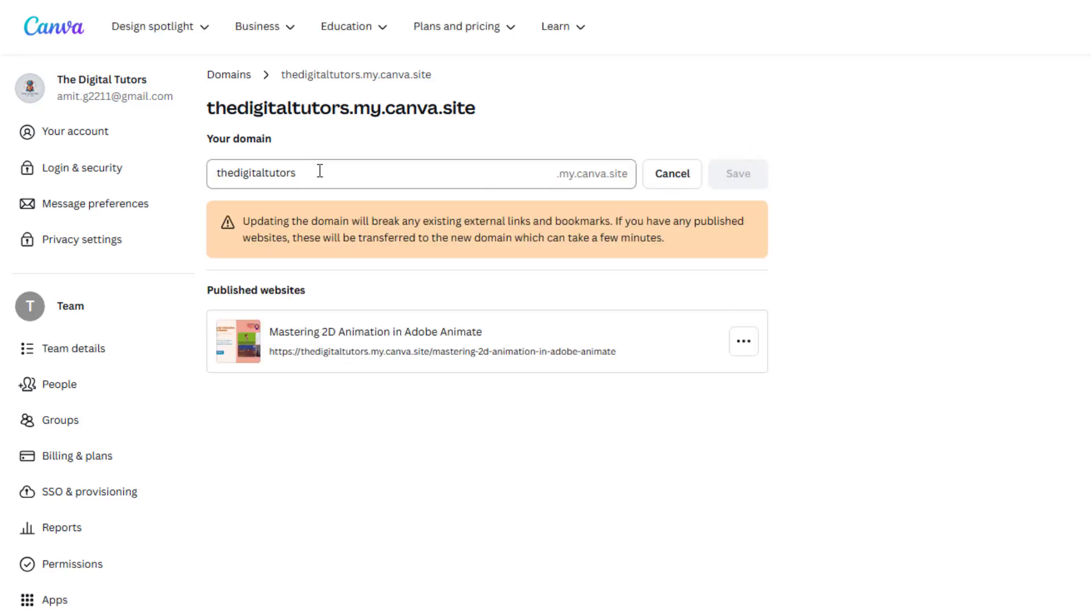